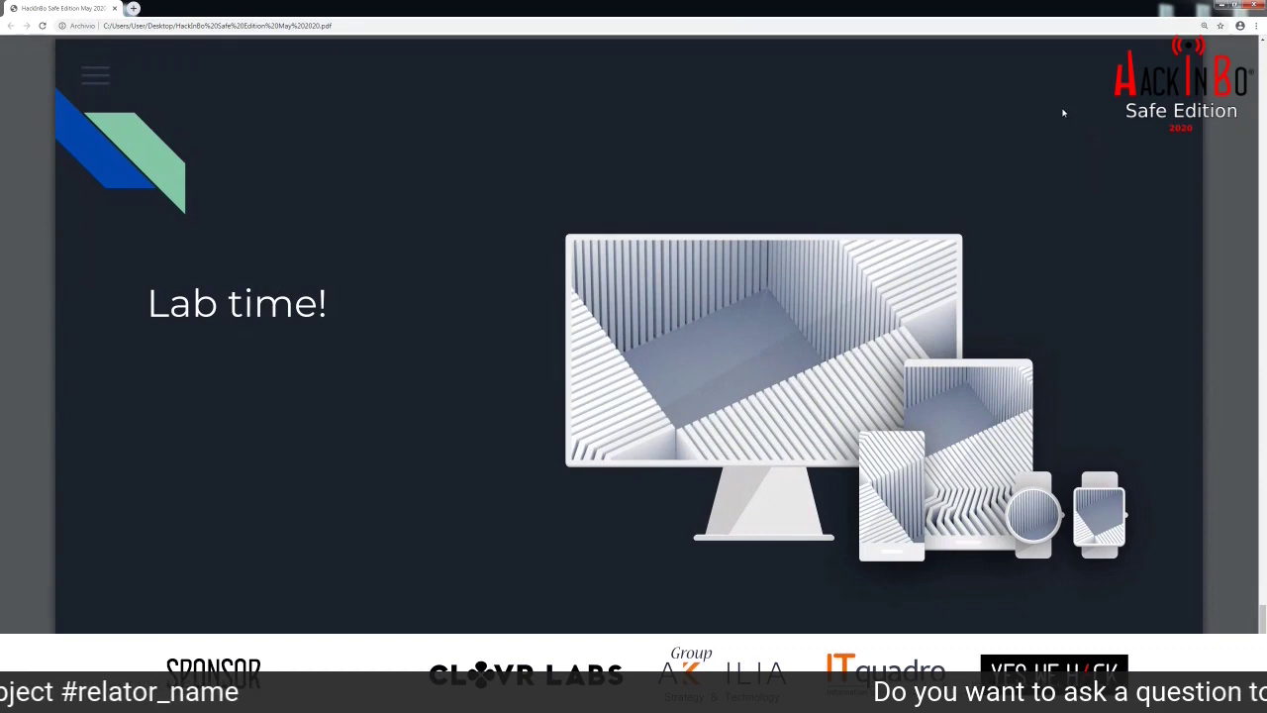
# - Close the PDF presentation and open the files subfolder of sample1 from the desktop samples folder in an enlarged window
pyautogui.moveTo(1146, 48)
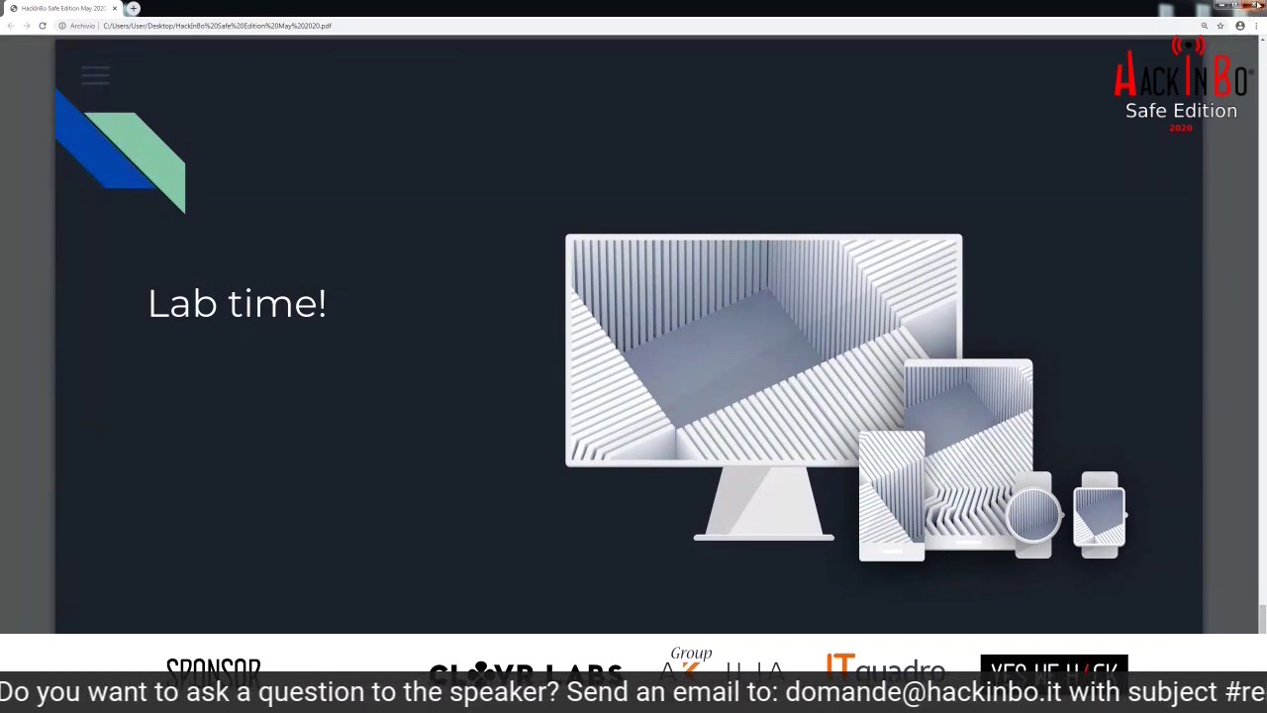
pyautogui.click(1253, 6)
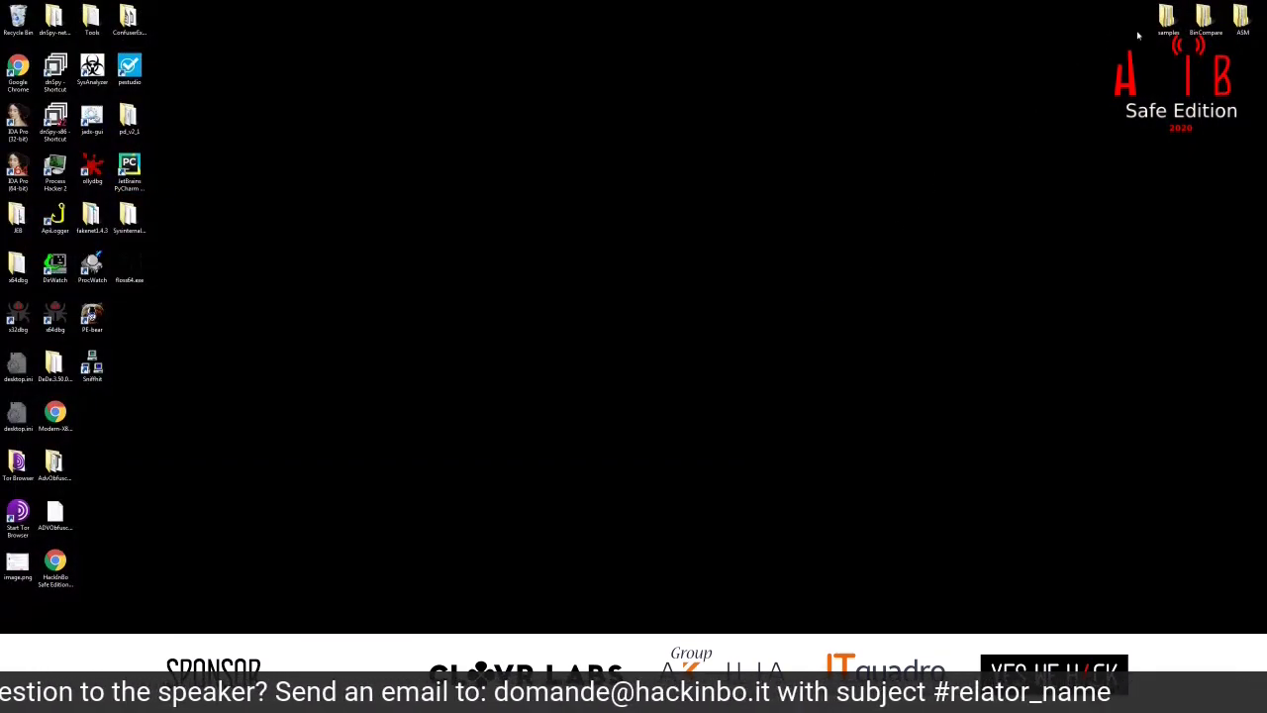
pyautogui.doubleClick(1168, 31)
pyautogui.click(752, 379)
pyautogui.doubleClick(752, 379)
pyautogui.moveTo(730, 321); pyautogui.dragTo(501, 163)
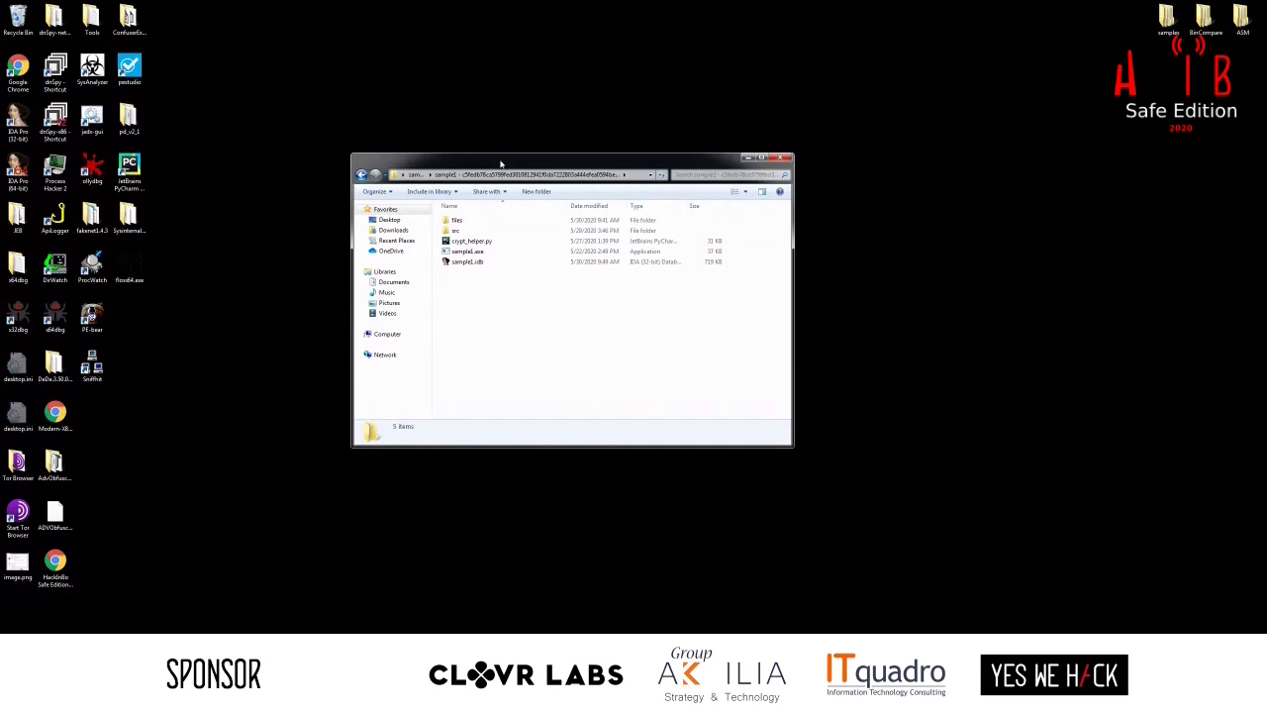
pyautogui.moveTo(501, 163); pyautogui.dragTo(497, 150)
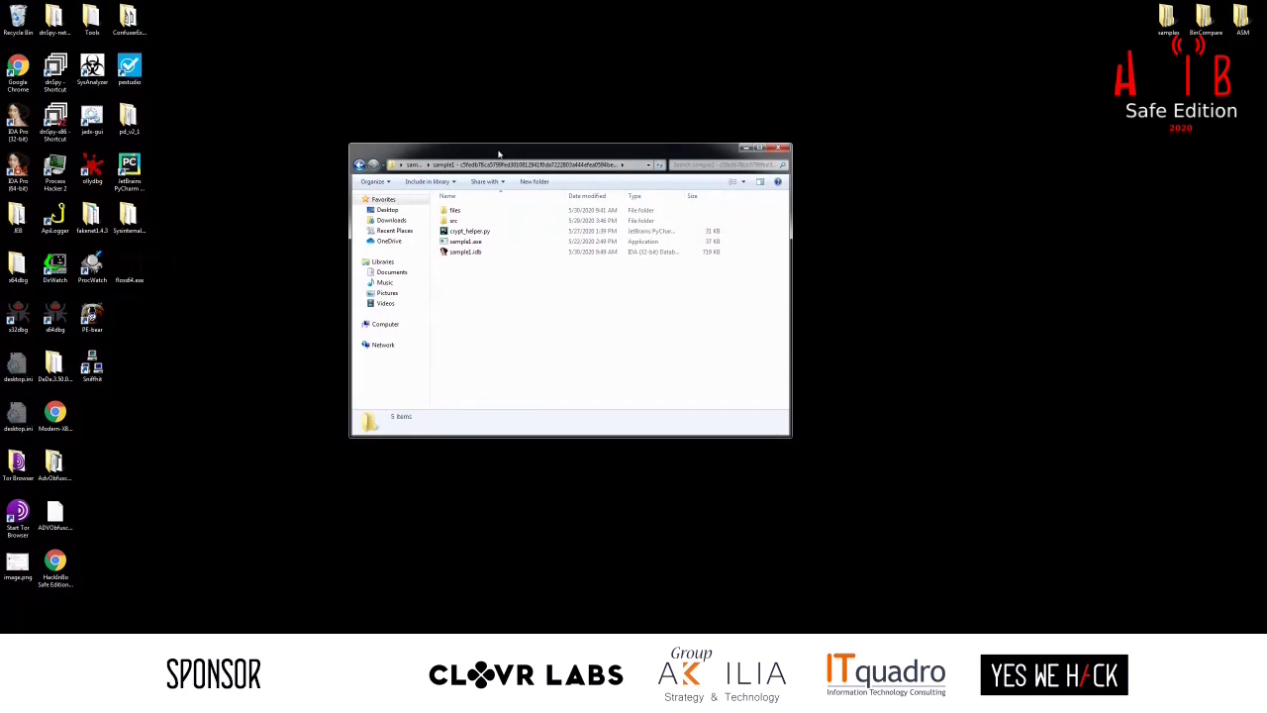
pyautogui.moveTo(787, 430); pyautogui.dragTo(884, 482)
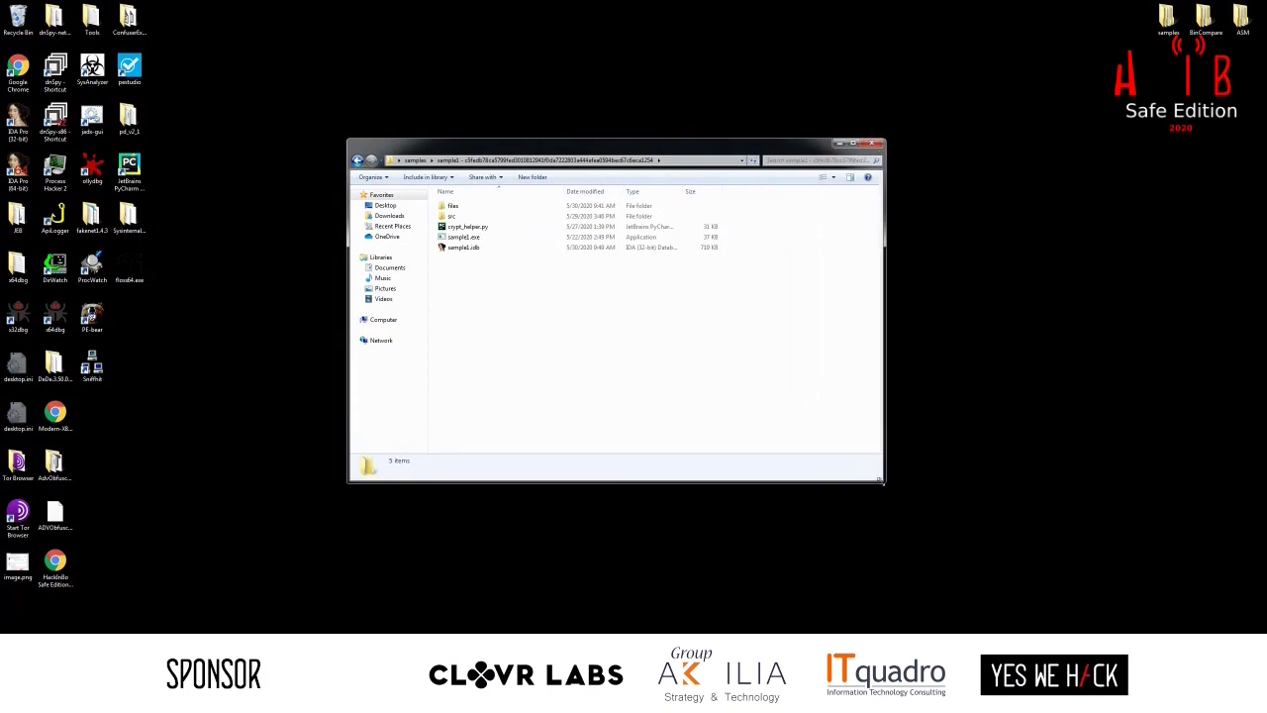
pyautogui.doubleClick(452, 207)
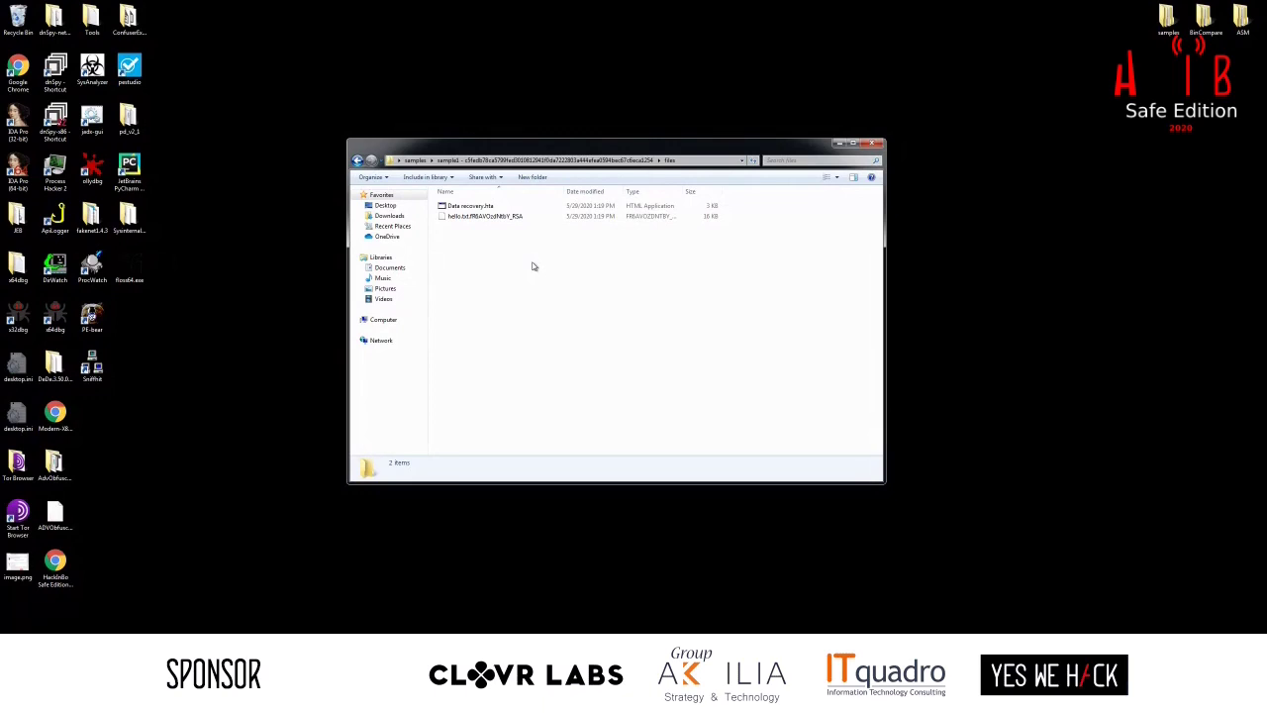
# - View the contents of the encrypted hello.txt file ending in _RSA in Notepad++, and return to its folder
pyautogui.rightClick(507, 217)
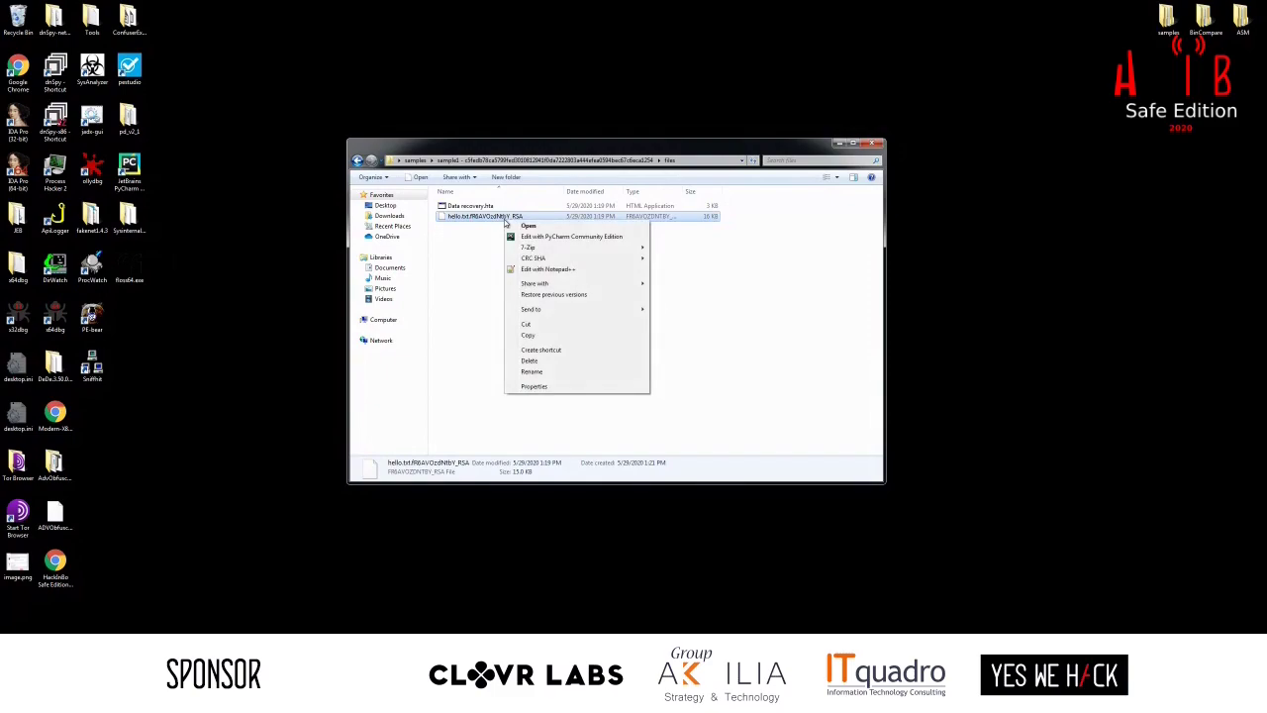
pyautogui.click(530, 269)
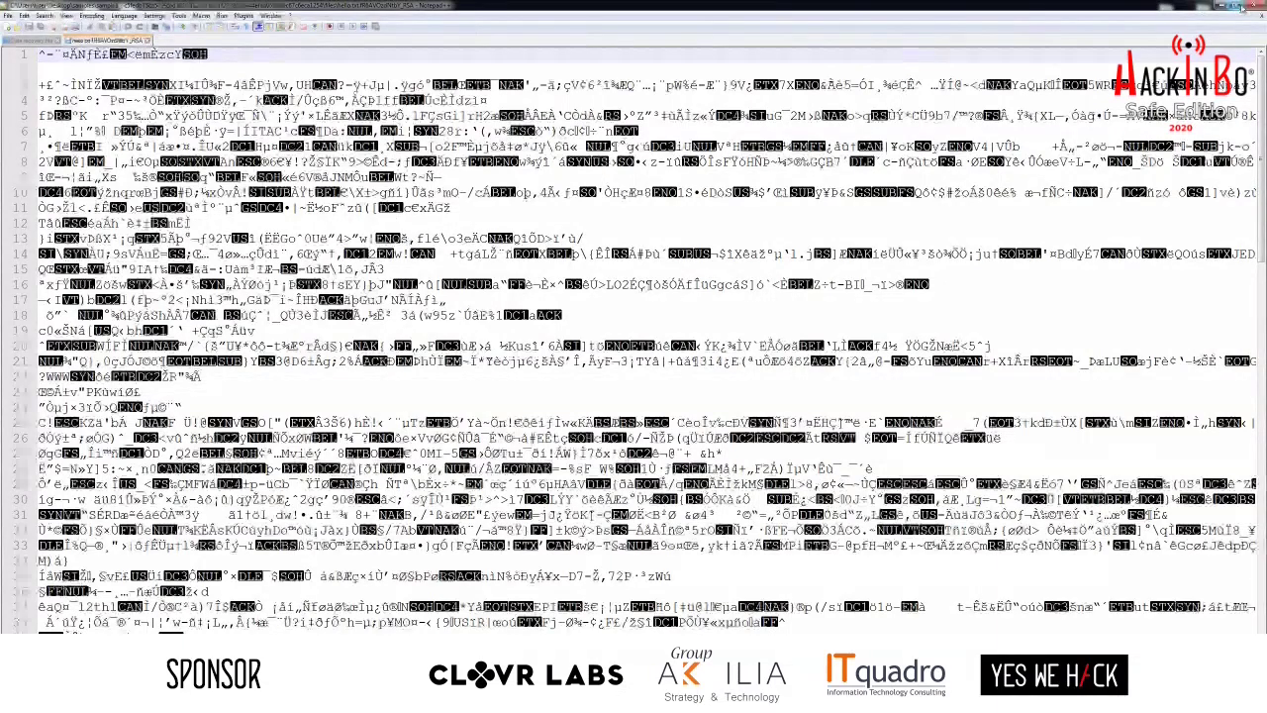
pyautogui.click(1215, 6)
pyautogui.click(558, 266)
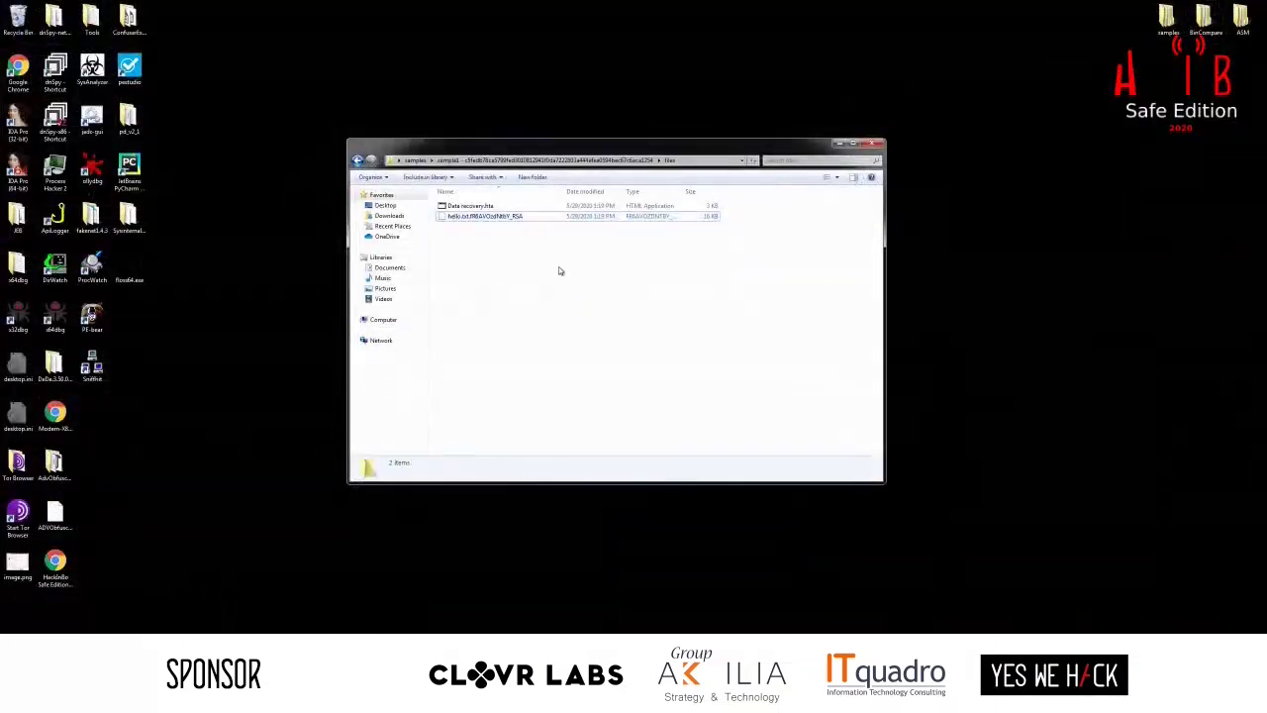
# - Try to copy the encrypted hello.txt file's name into a new Notepad++ document
pyautogui.rightClick(484, 219)
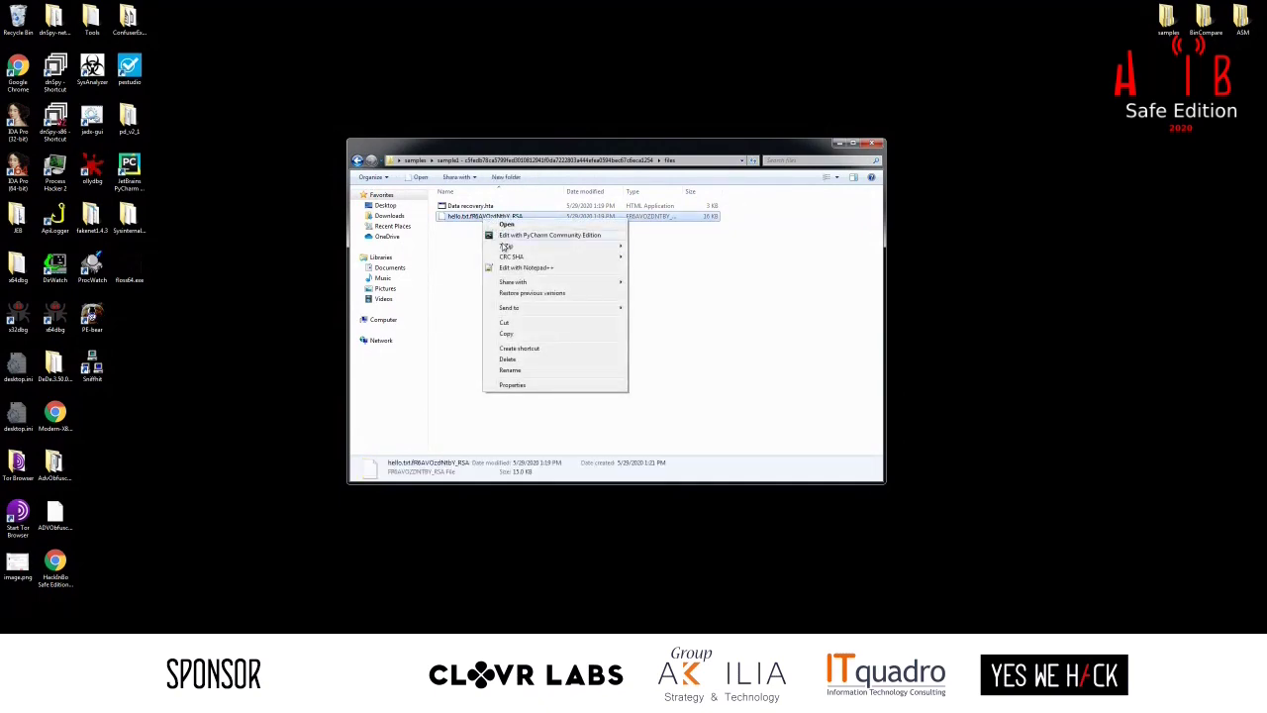
pyautogui.click(526, 370)
pyautogui.hotkey('ctrl', 'c')
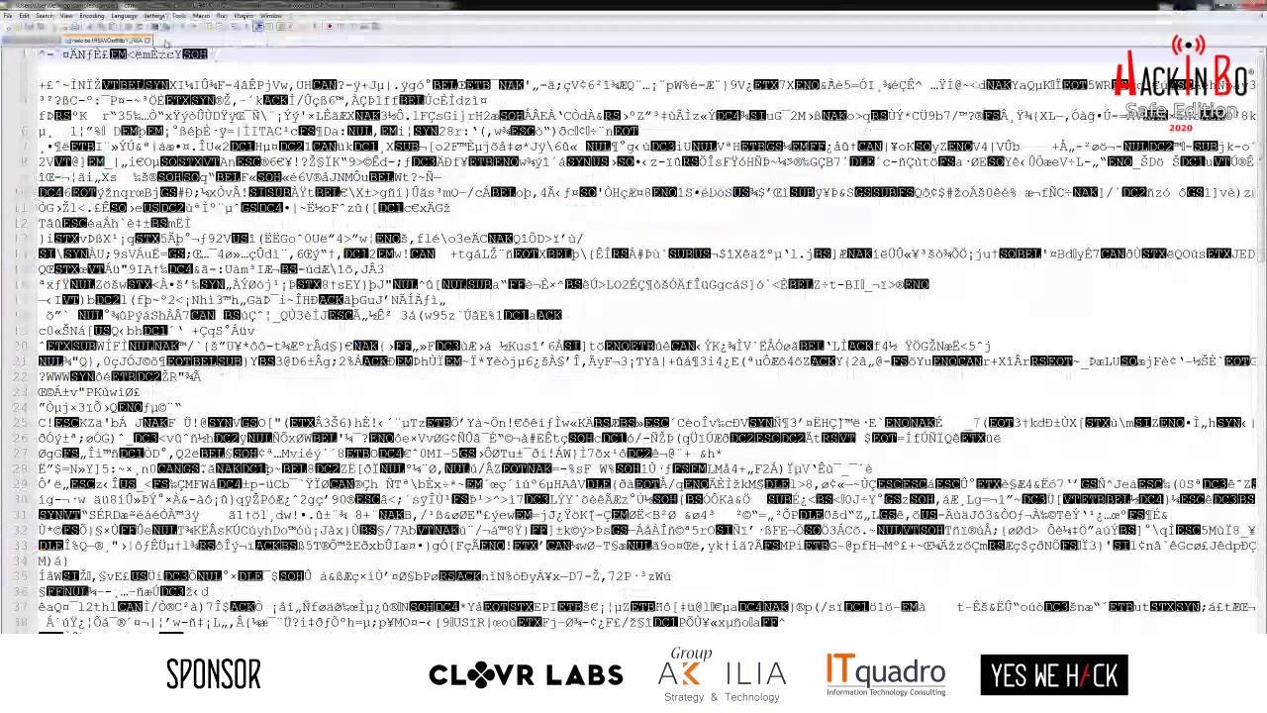
pyautogui.doubleClick(170, 46)
pyautogui.hotkey('ctrl', 'v')
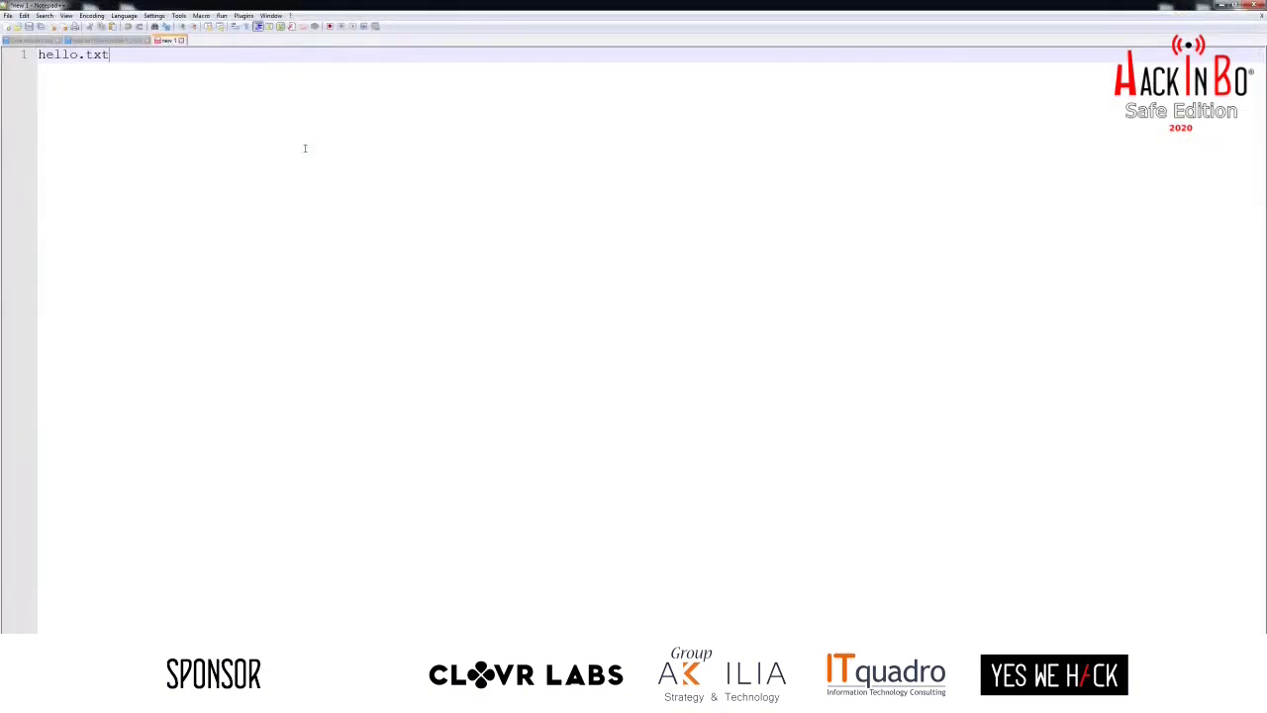
pyautogui.hotkey('ctrl', 'z')
# - Copy the encrypted file's full name, including its _RSA extension, into the blank Notepad++ document
pyautogui.click(505, 619)
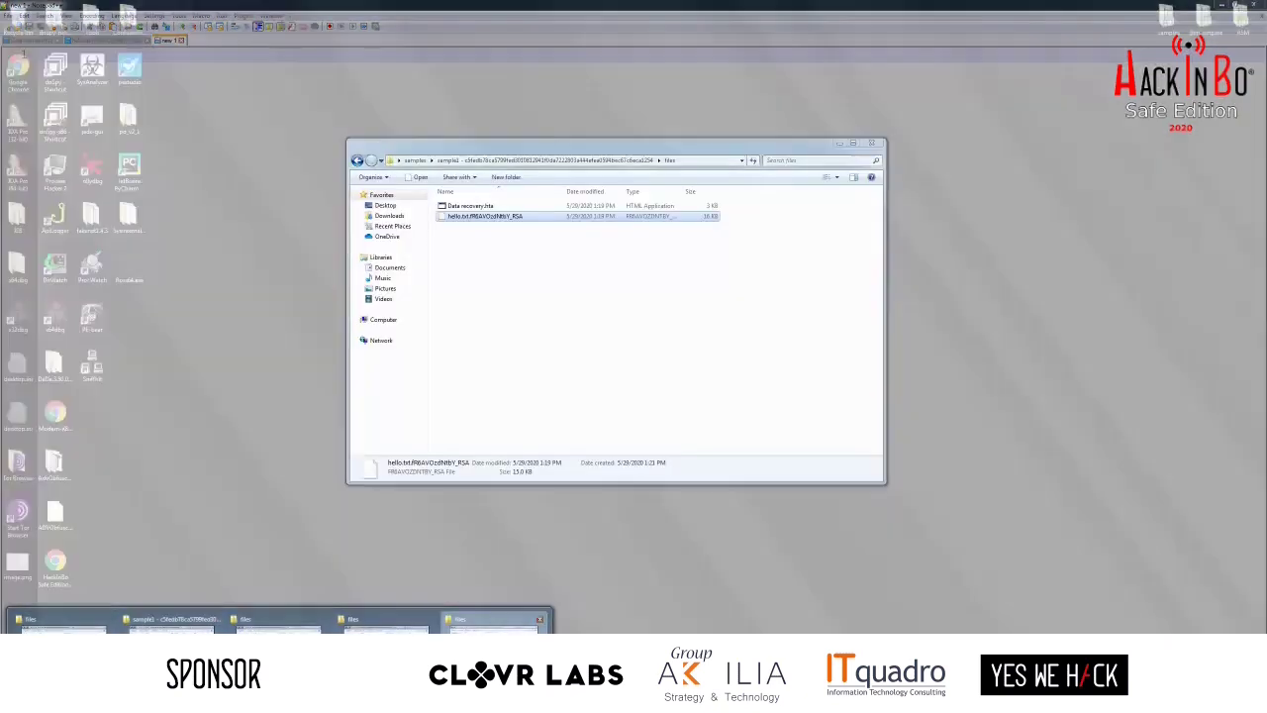
pyautogui.rightClick(493, 217)
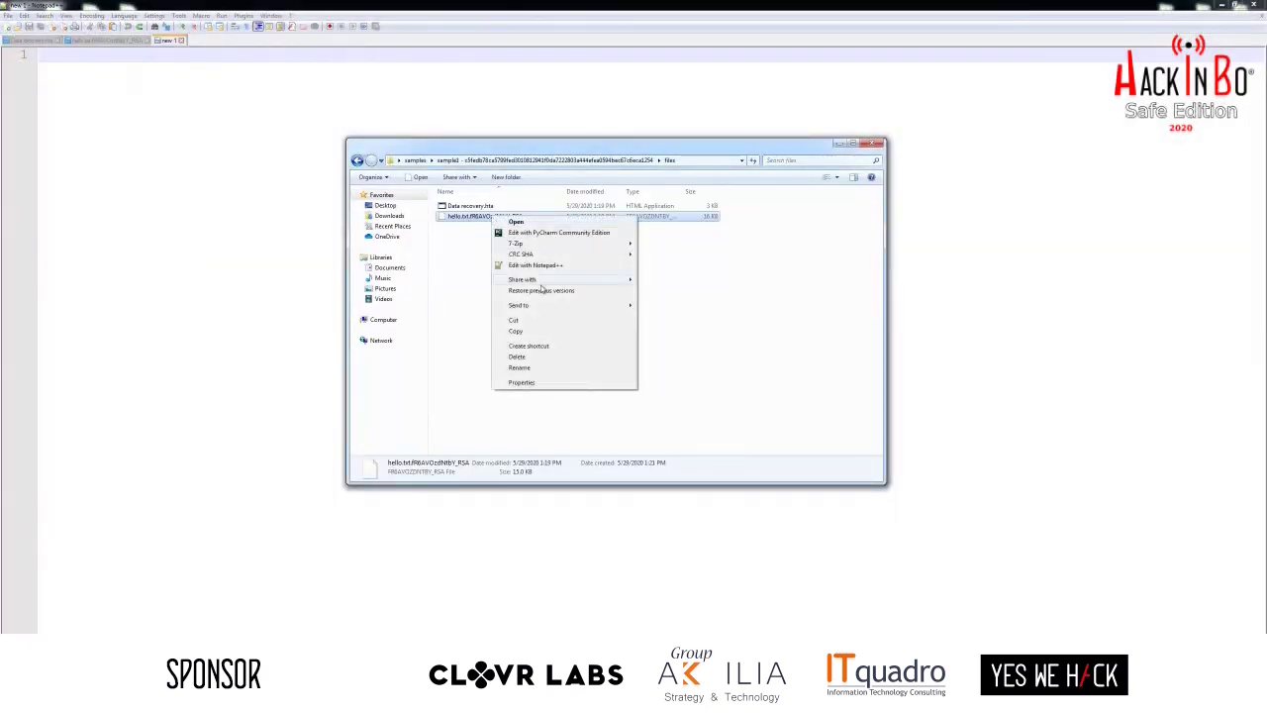
pyautogui.click(518, 367)
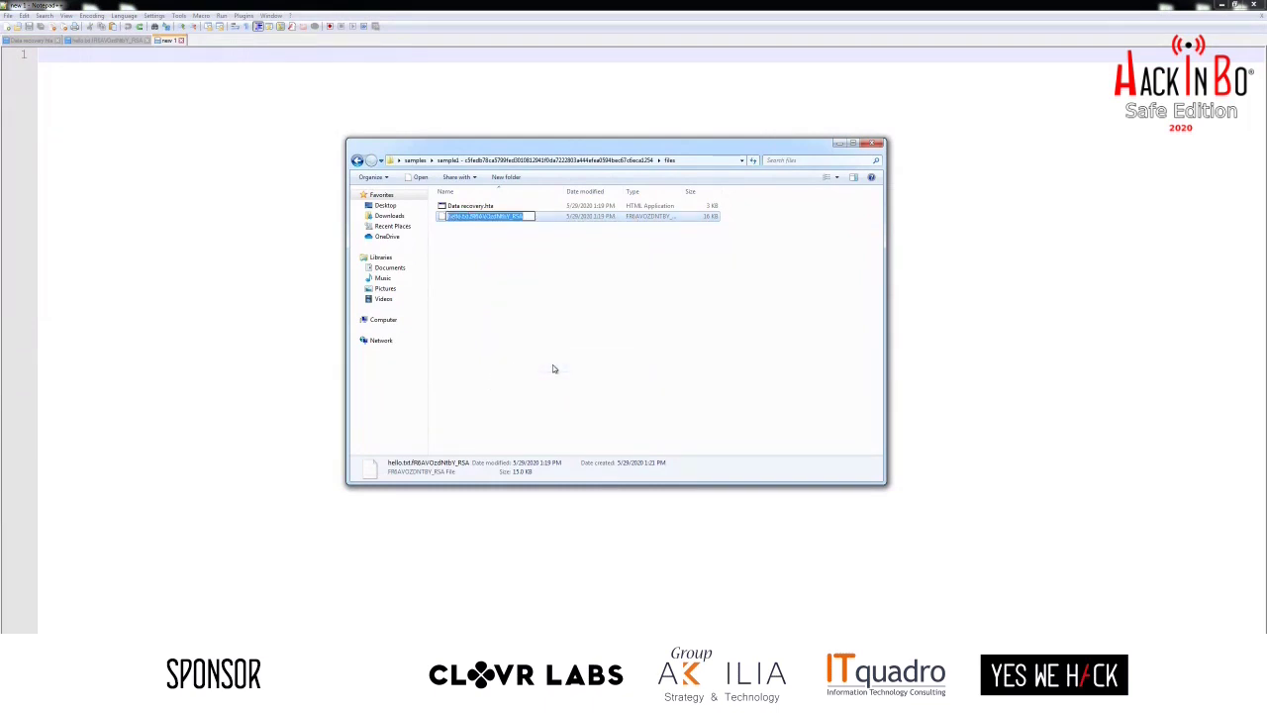
pyautogui.hotkey('ctrl', 'c')
pyautogui.click(251, 277)
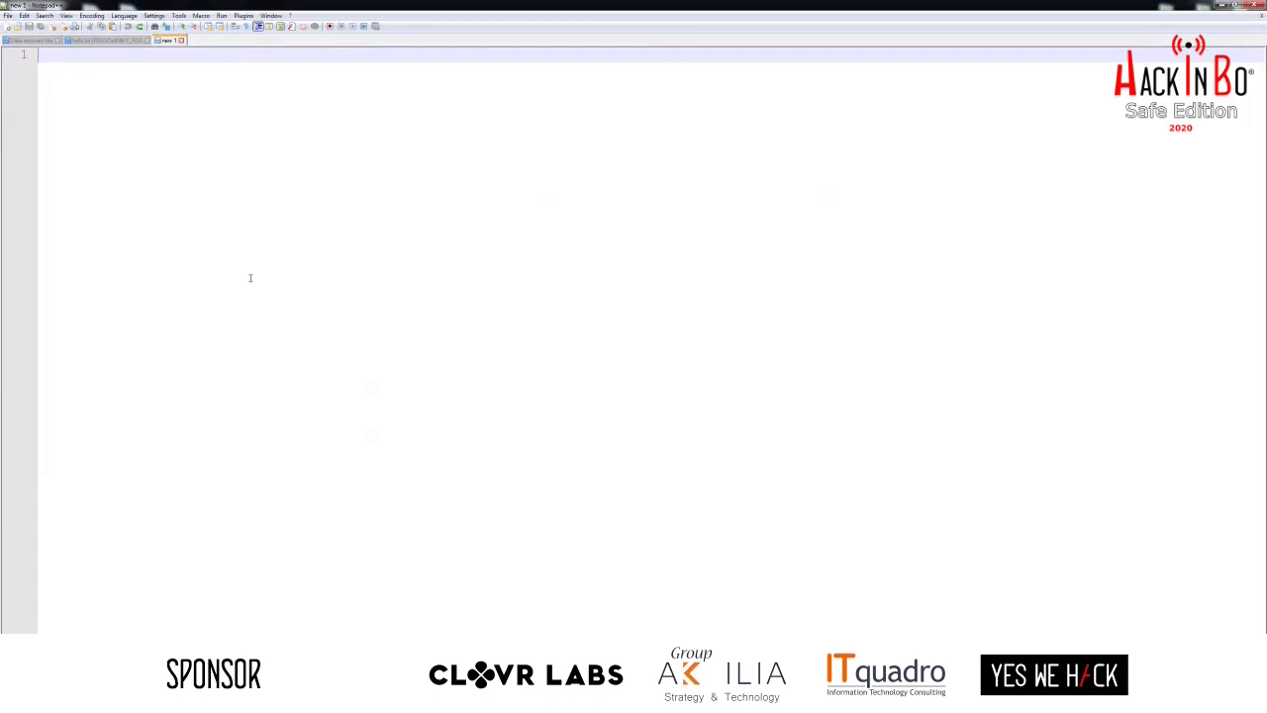
pyautogui.hotkey('ctrl', 'v')
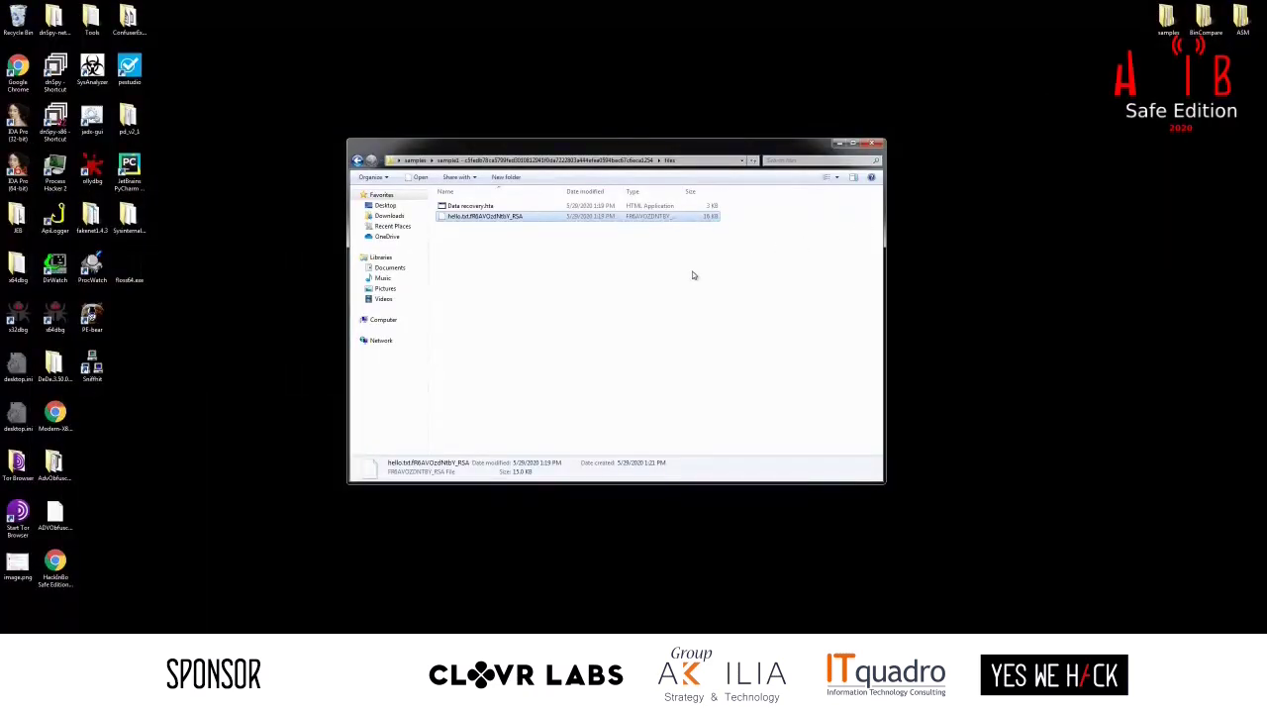
# - Copy the ransom note's file name from the folder and search Google in Chrome for the exact phrase "Data recovery.hta"
pyautogui.click(644, 294)
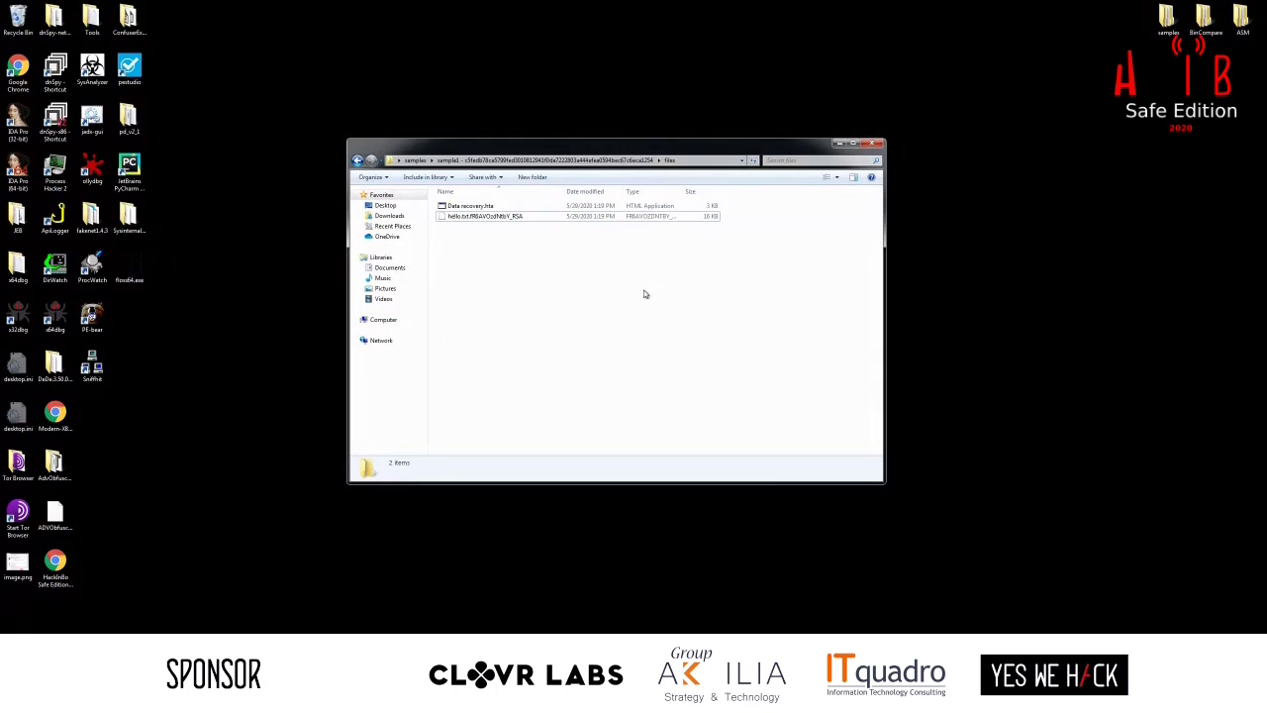
pyautogui.rightClick(476, 209)
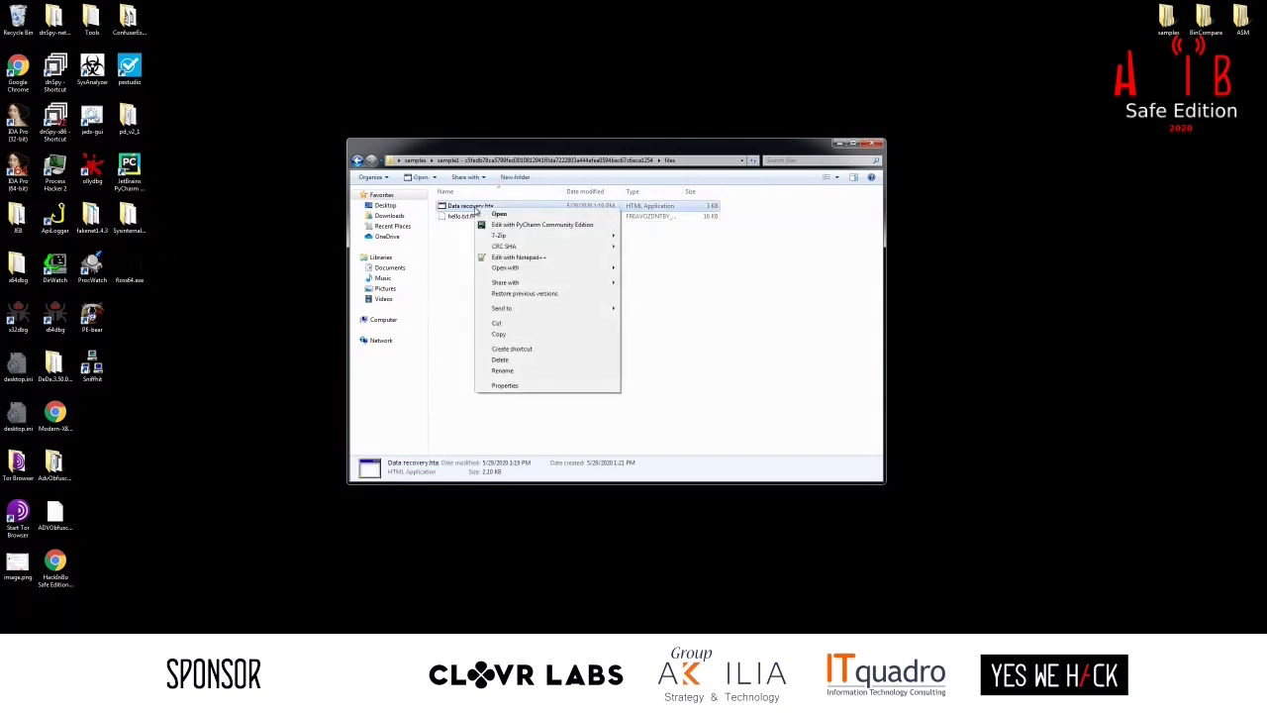
pyautogui.click(518, 372)
pyautogui.hotkey('ctrl', 'a')
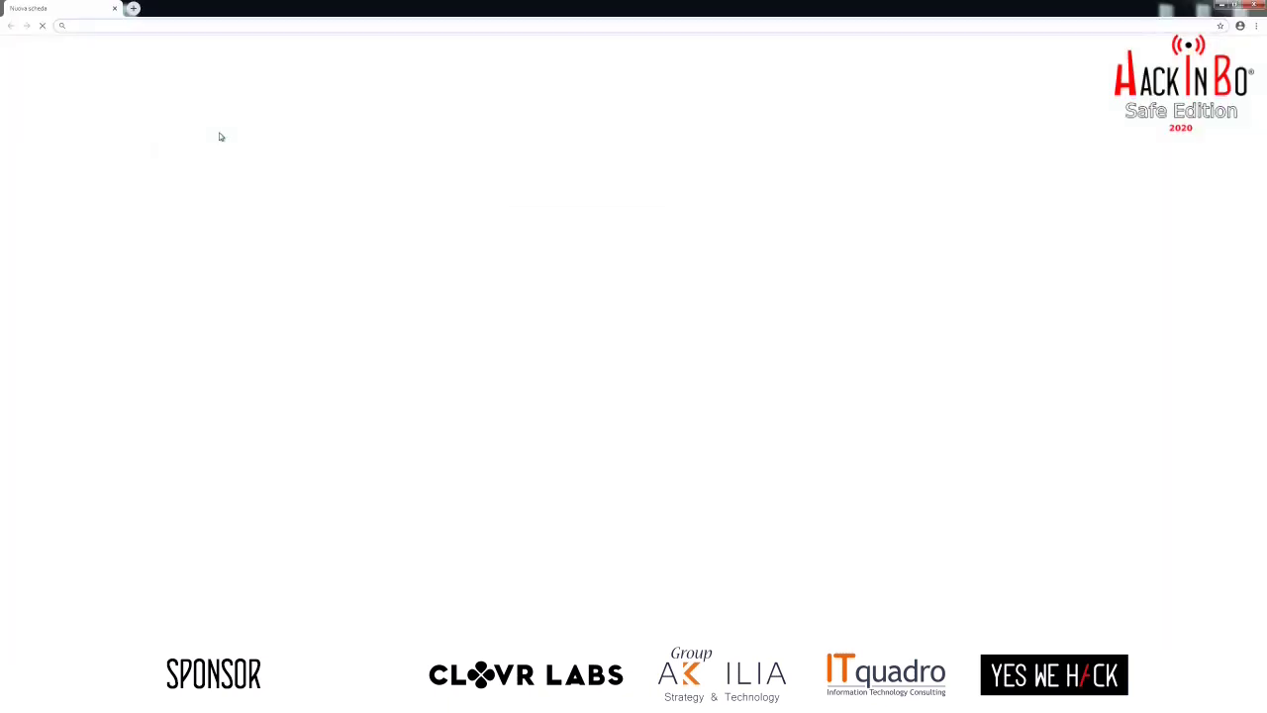
pyautogui.click(537, 191)
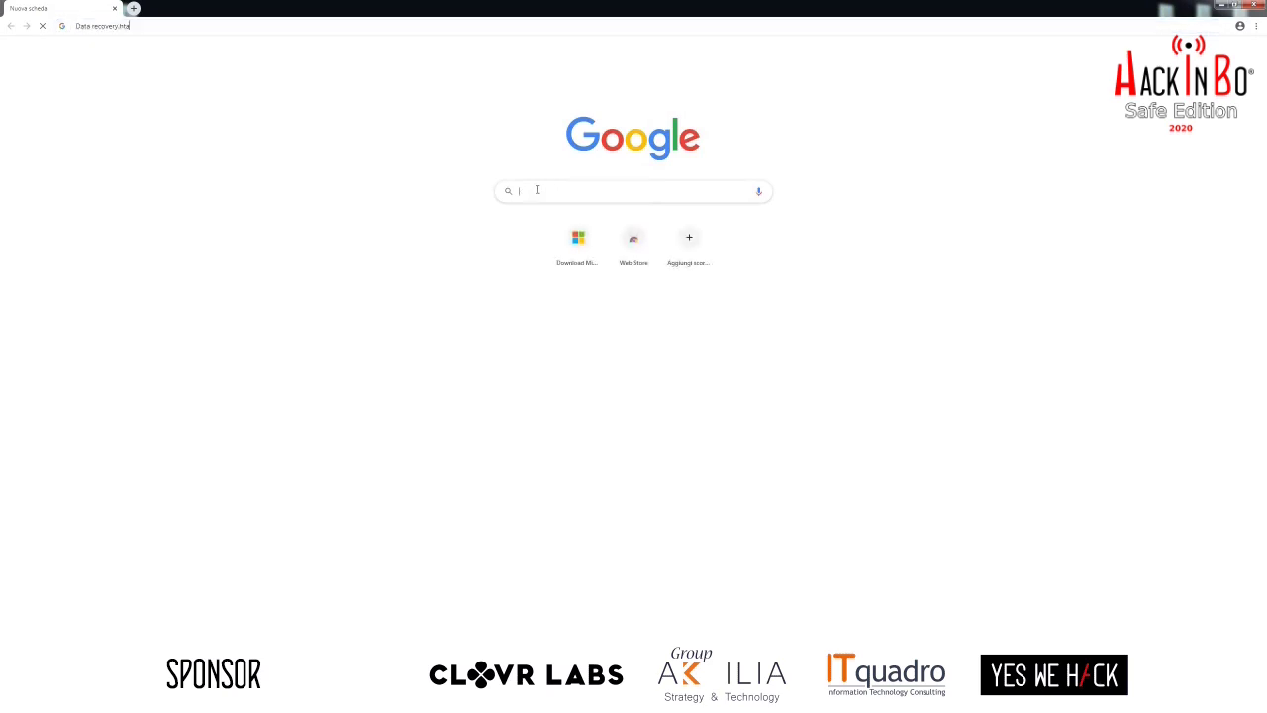
pyautogui.hotkey('ctrl', 'v')
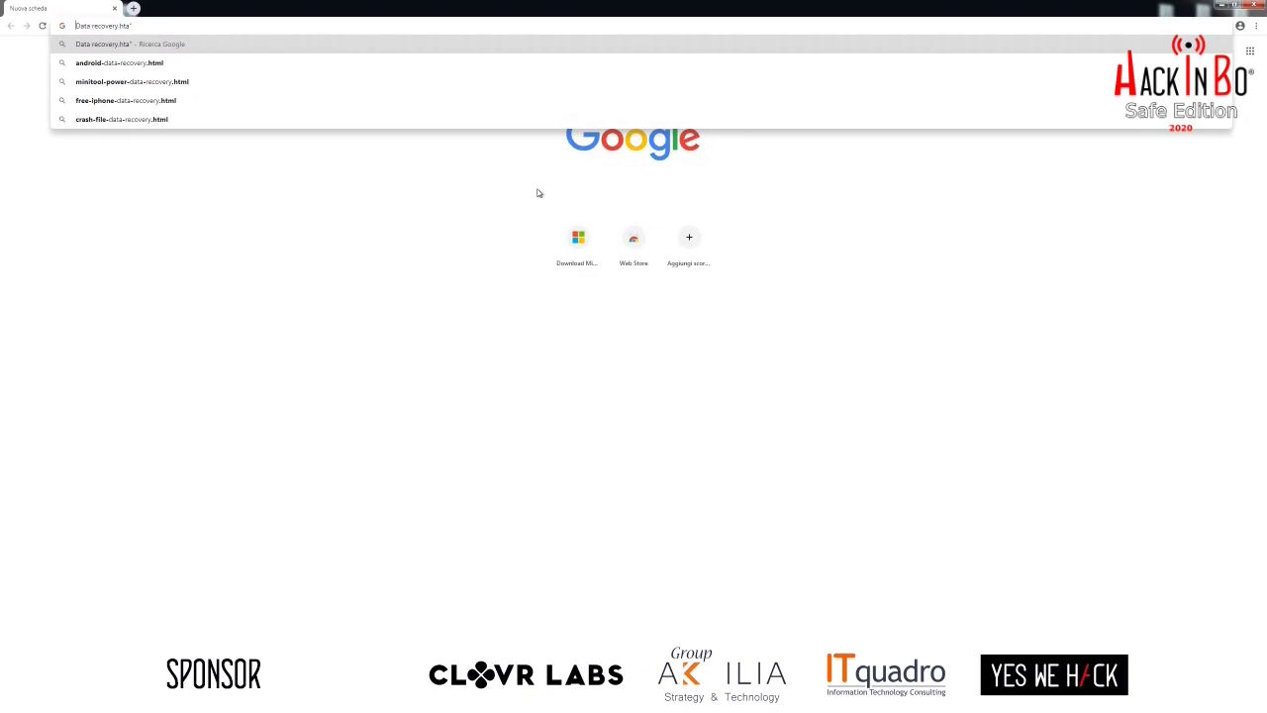
pyautogui.write('"')
pyautogui.press('Return')
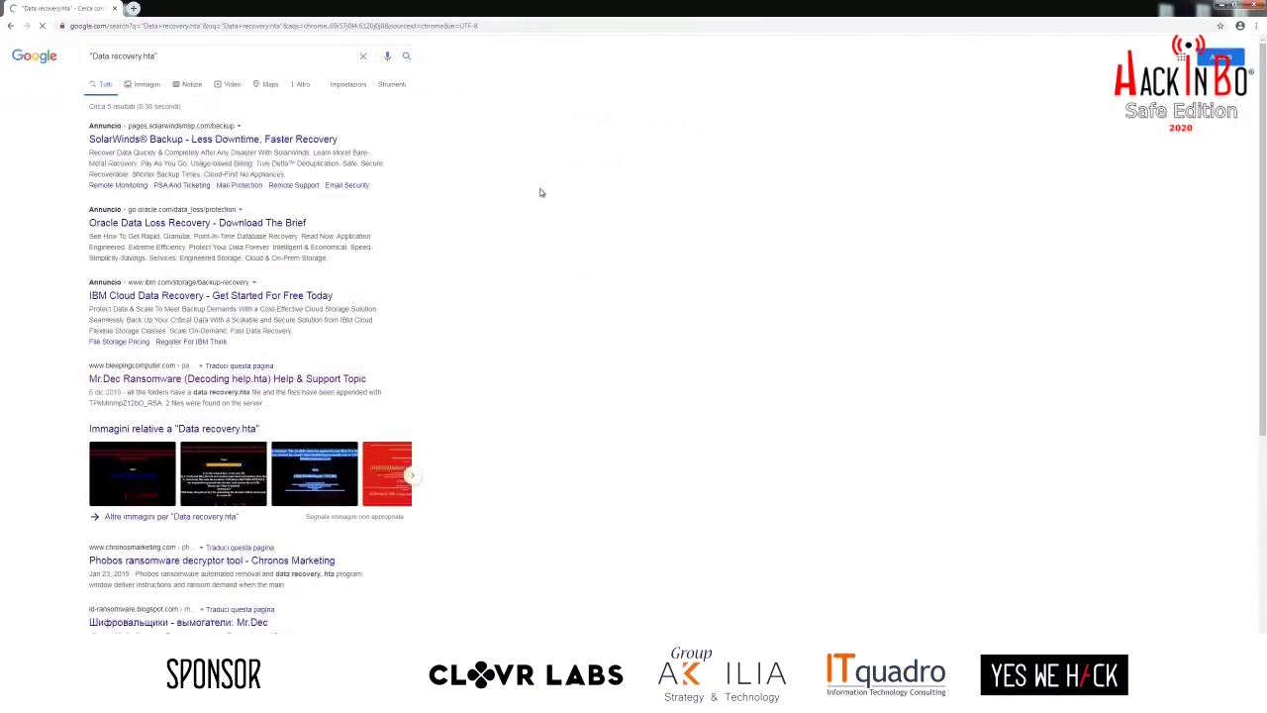
# - Look through the search results and open the BleepingComputer topic "Mr.Dec Ransomware (Decoding help.hta) Help & Support Topic"
pyautogui.scroll(-1, 539, 193)
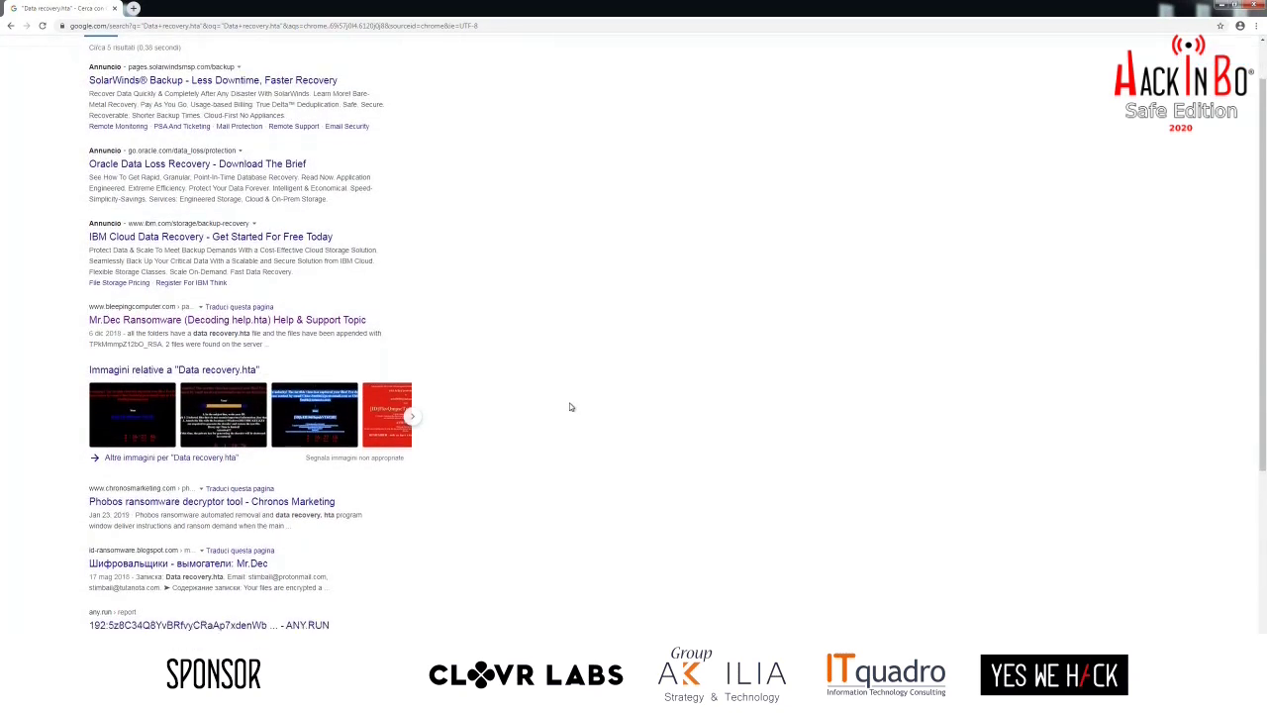
pyautogui.scroll(-3, 570, 406)
pyautogui.scroll(-2, 570, 406)
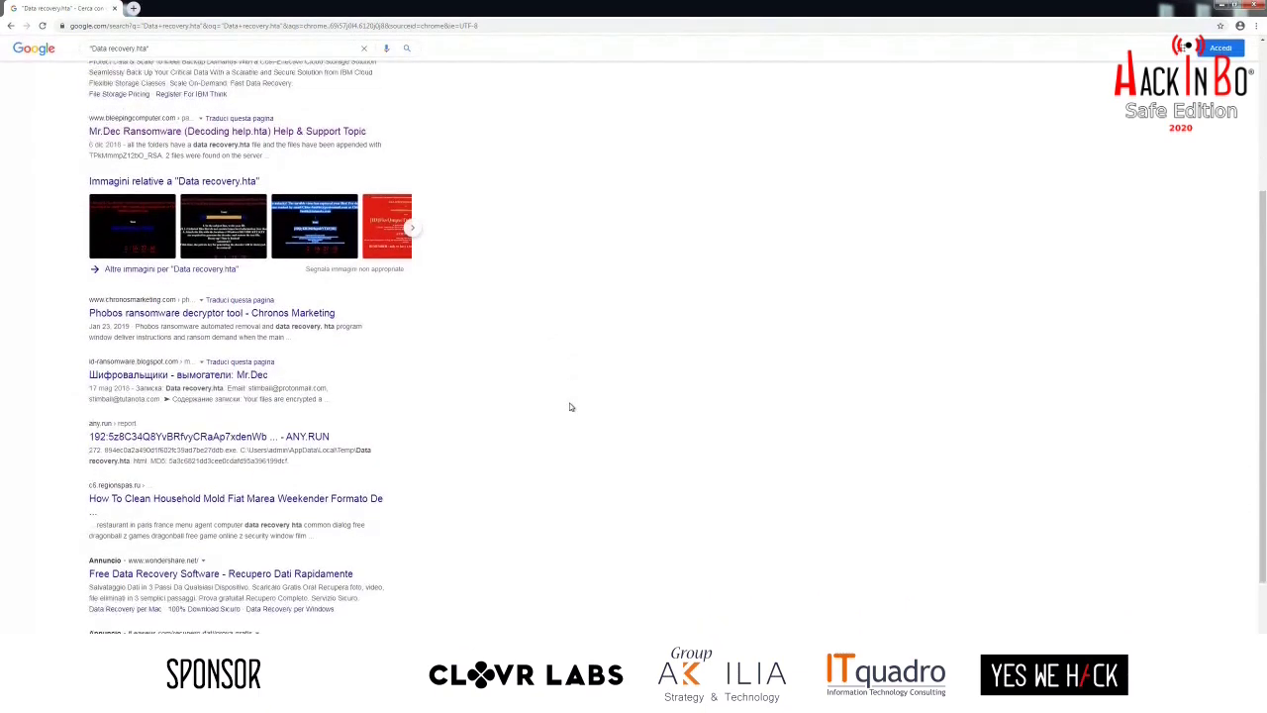
pyautogui.scroll(-3, 570, 407)
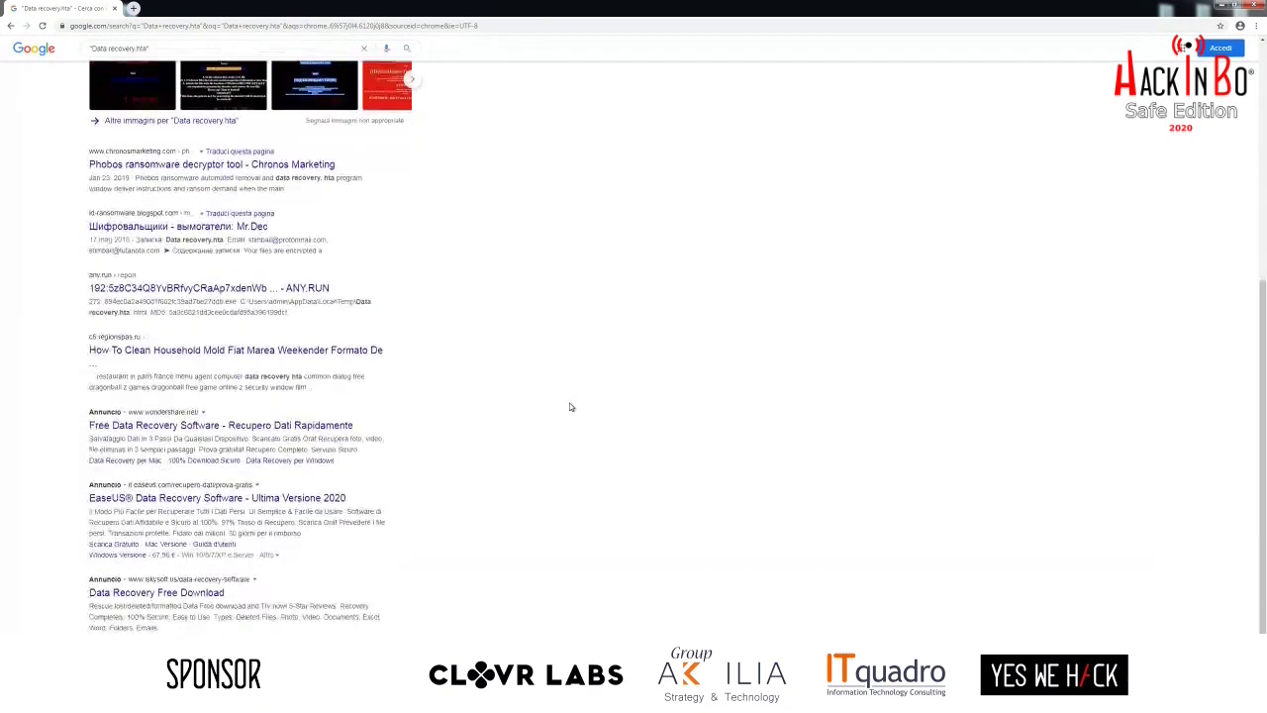
pyautogui.scroll(4, 570, 407)
pyautogui.scroll(3, 570, 407)
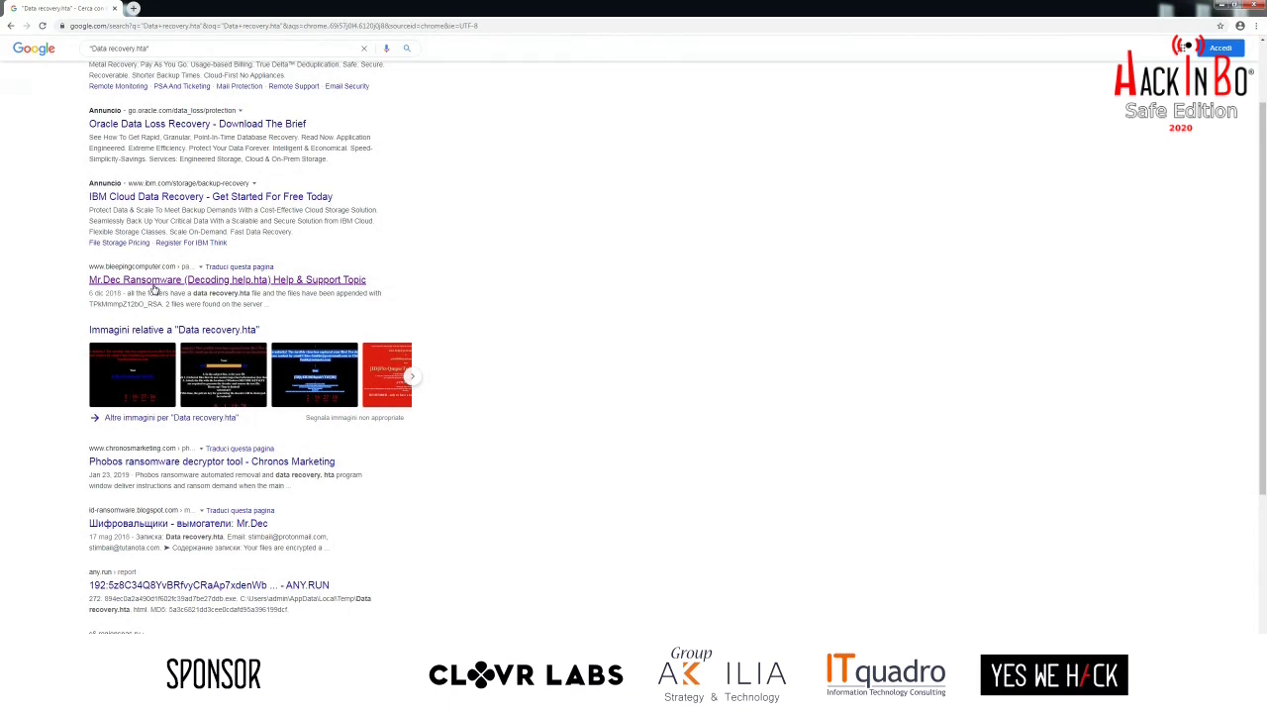
pyautogui.click(153, 287)
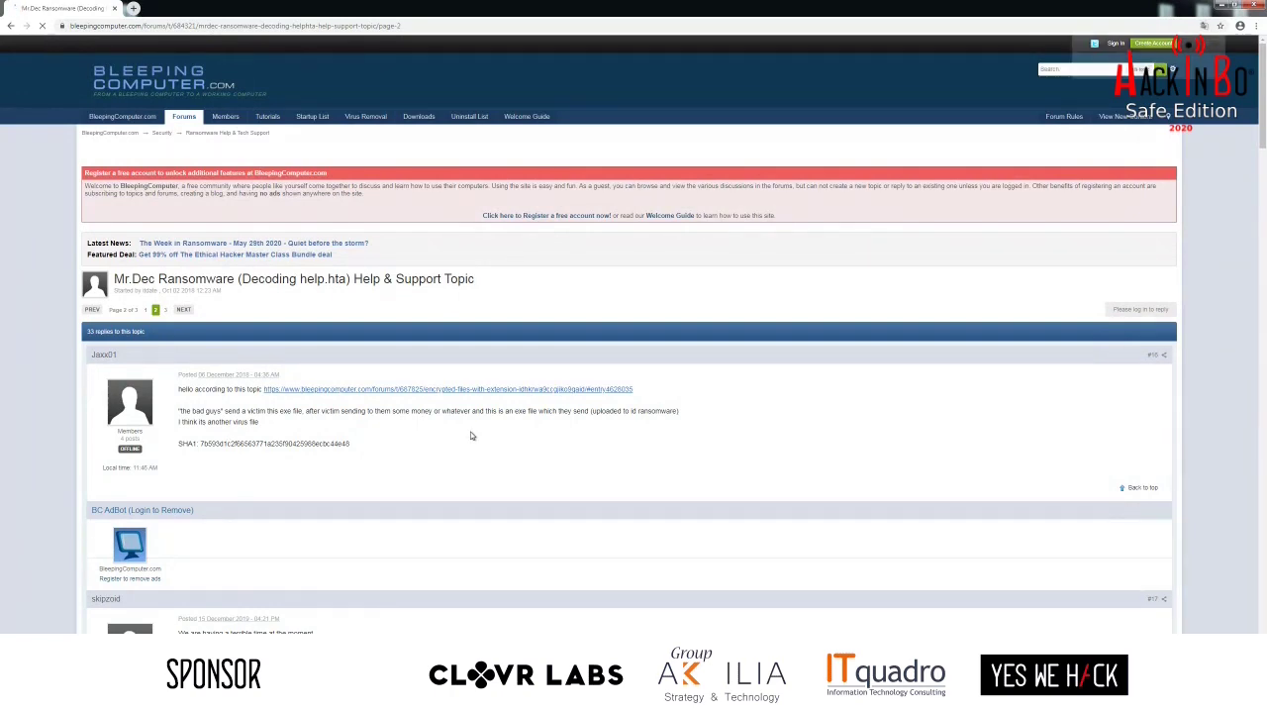
# - Read through the forum replies for details on the Mr.Dec ransomware, its file extension and decryption options
pyautogui.scroll(-3, 471, 436)
pyautogui.scroll(-5, 471, 435)
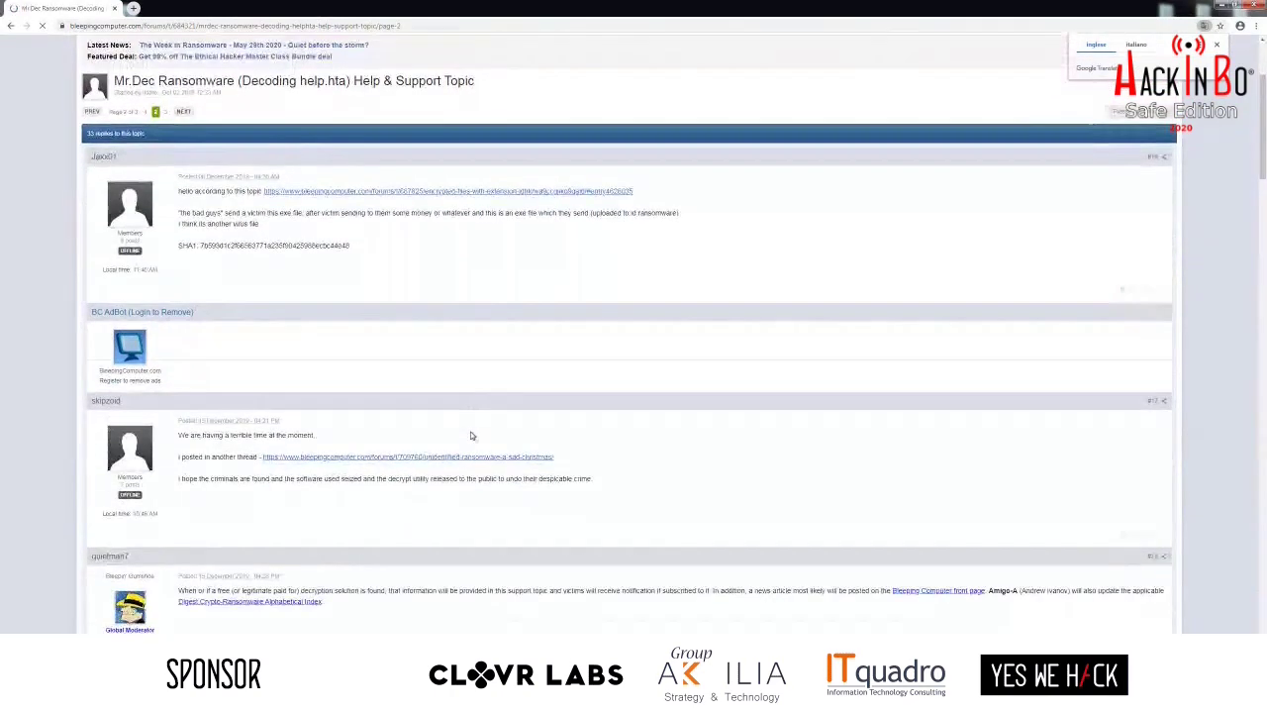
pyautogui.scroll(-7, 471, 436)
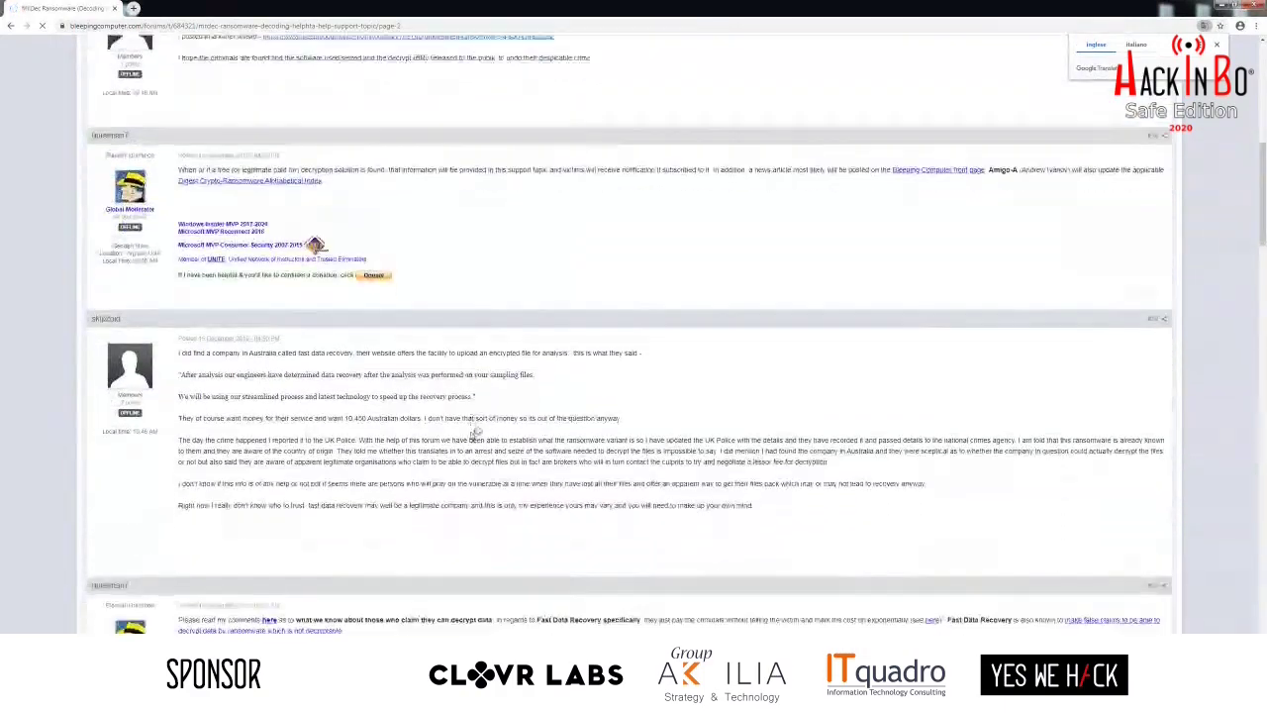
pyautogui.scroll(-2, 474, 433)
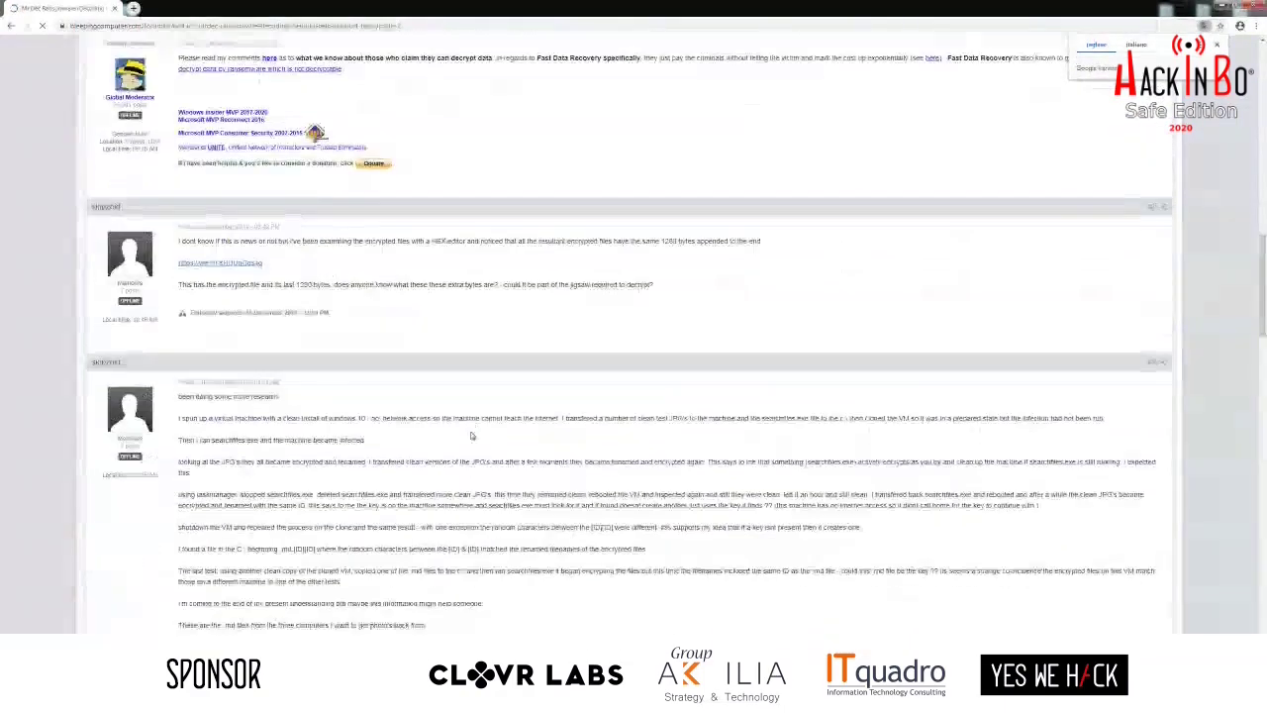
pyautogui.scroll(1, 471, 435)
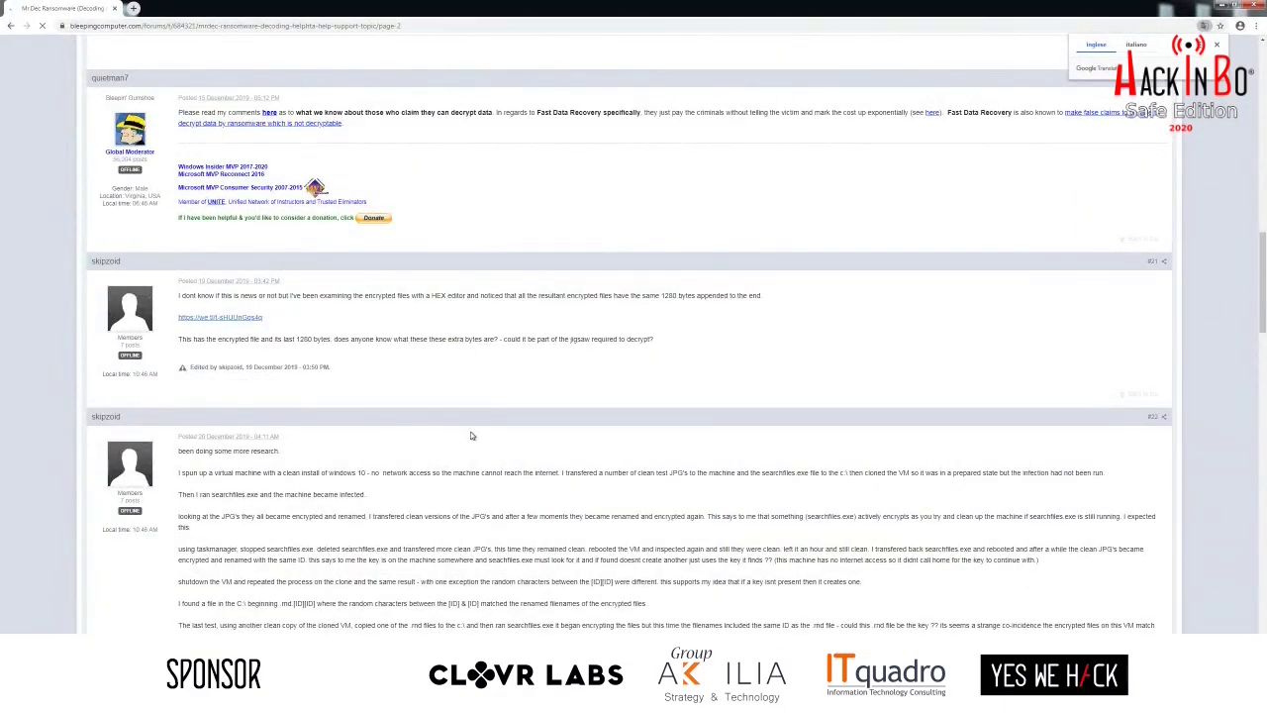
pyautogui.scroll(-12, 472, 436)
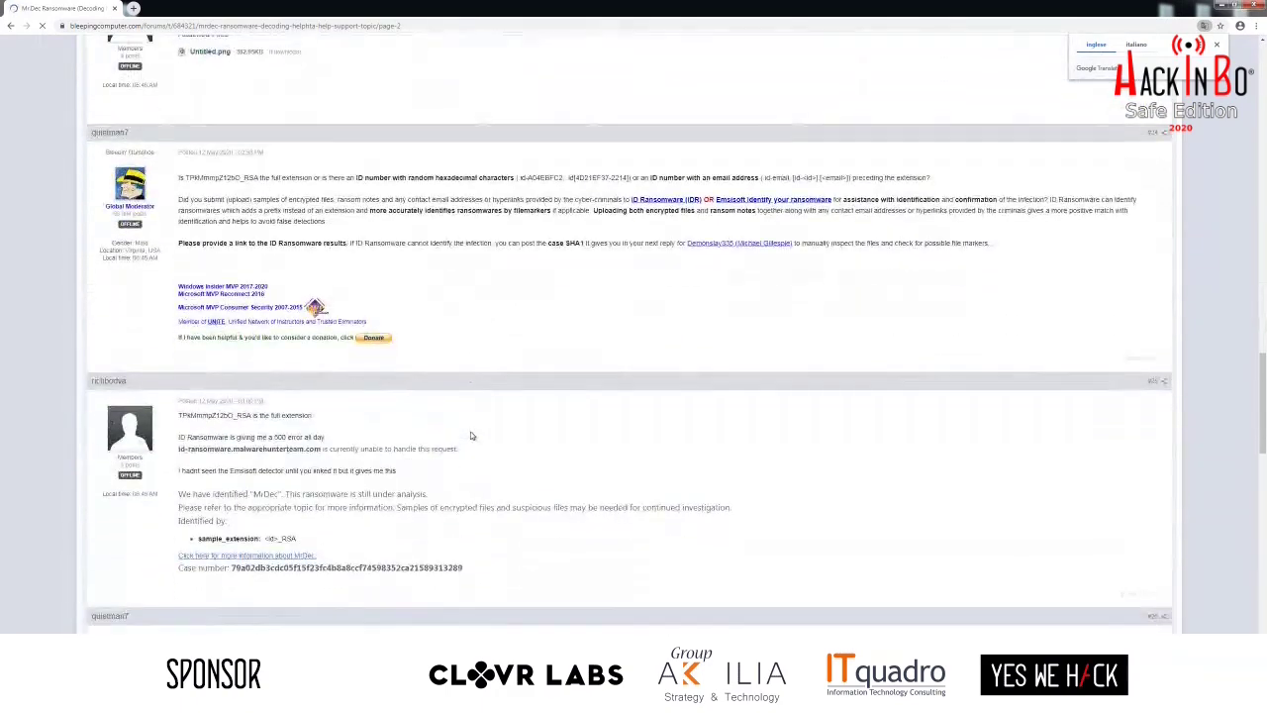
pyautogui.scroll(-6, 471, 435)
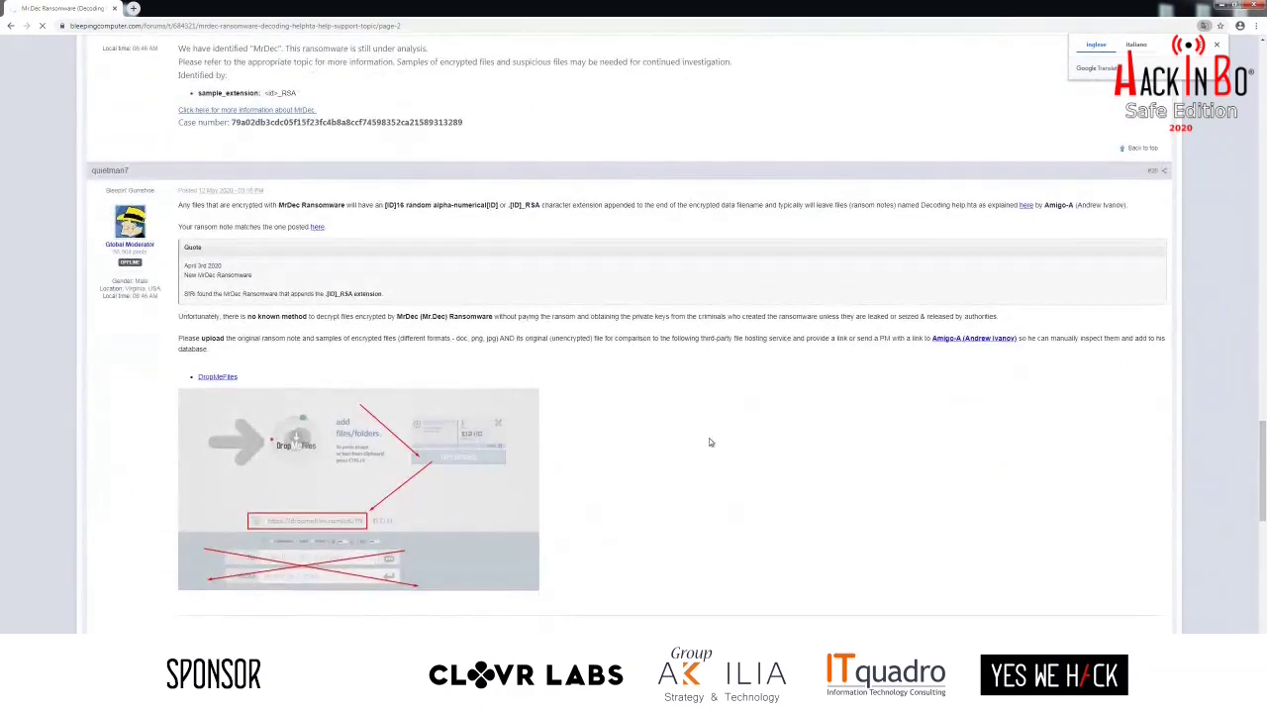
pyautogui.scroll(-8, 709, 442)
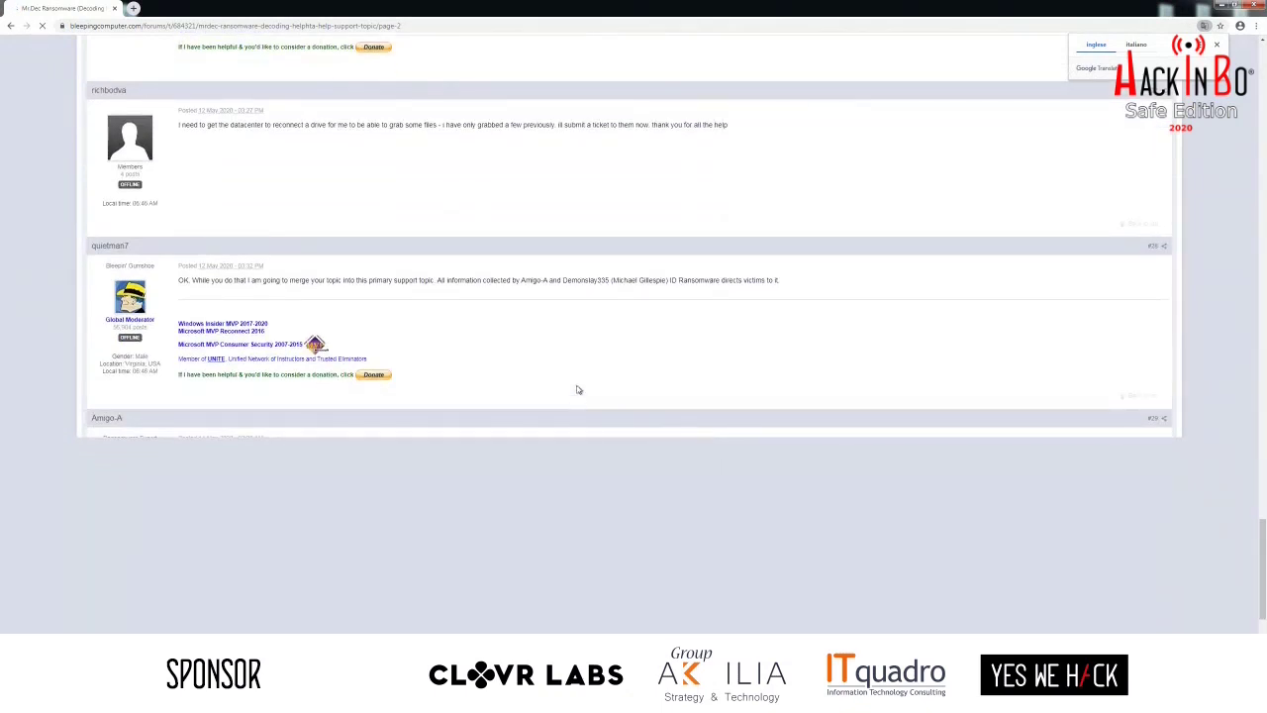
# - Examine the topic's last replies for mentions of the _RSA extension, return to the first posts, and dismiss the translation offer
pyautogui.scroll(-4, 560, 356)
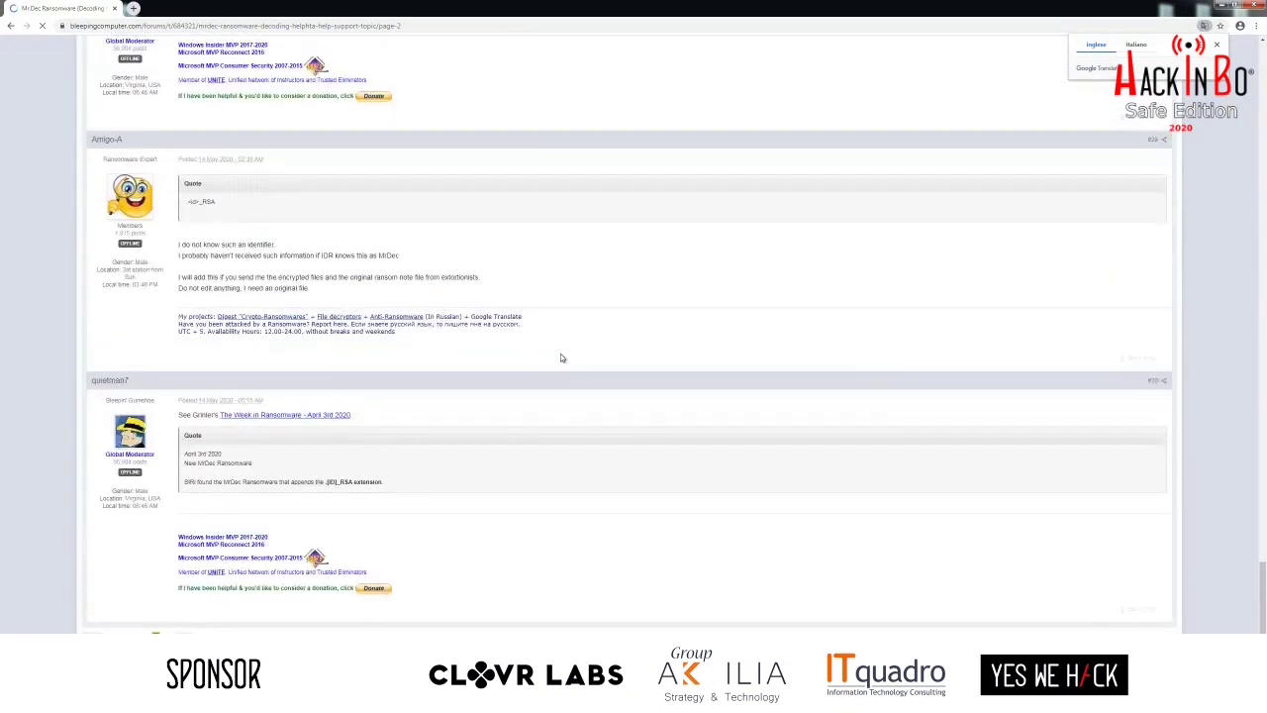
pyautogui.scroll(4, 560, 357)
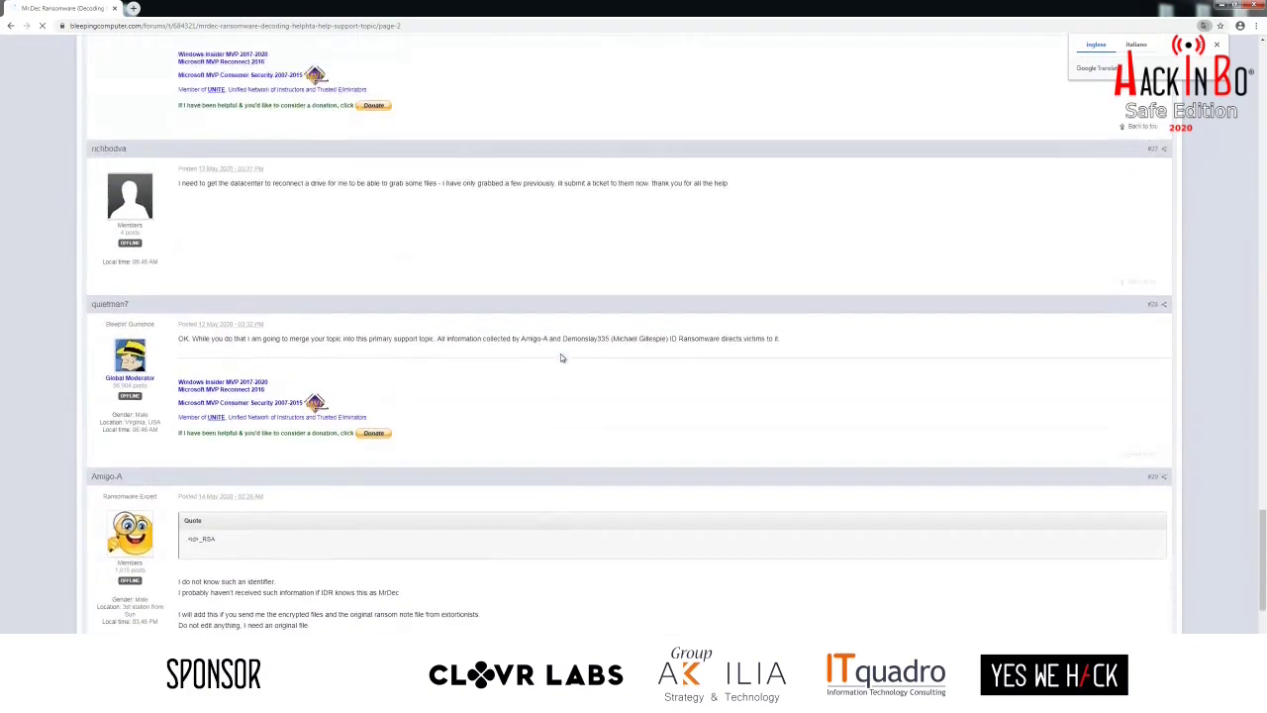
pyautogui.scroll(5, 560, 357)
pyautogui.scroll(-7, 560, 358)
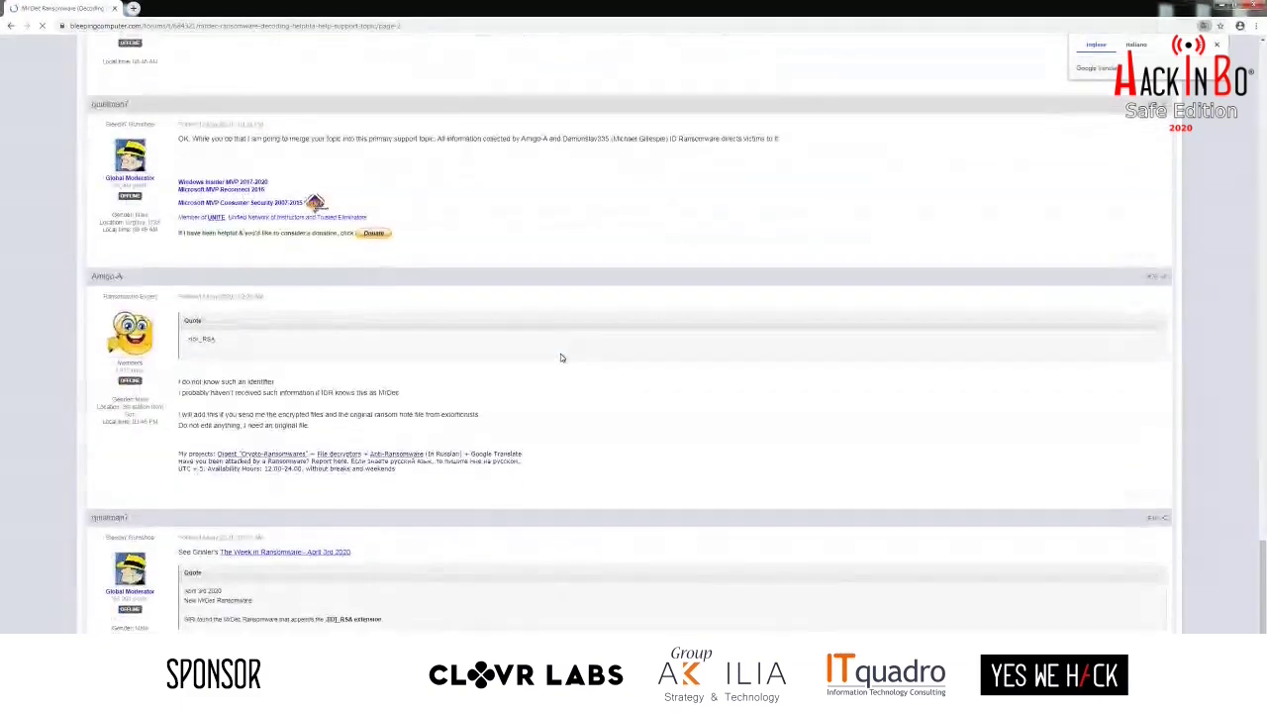
pyautogui.scroll(-4, 560, 357)
pyautogui.scroll(9, 560, 357)
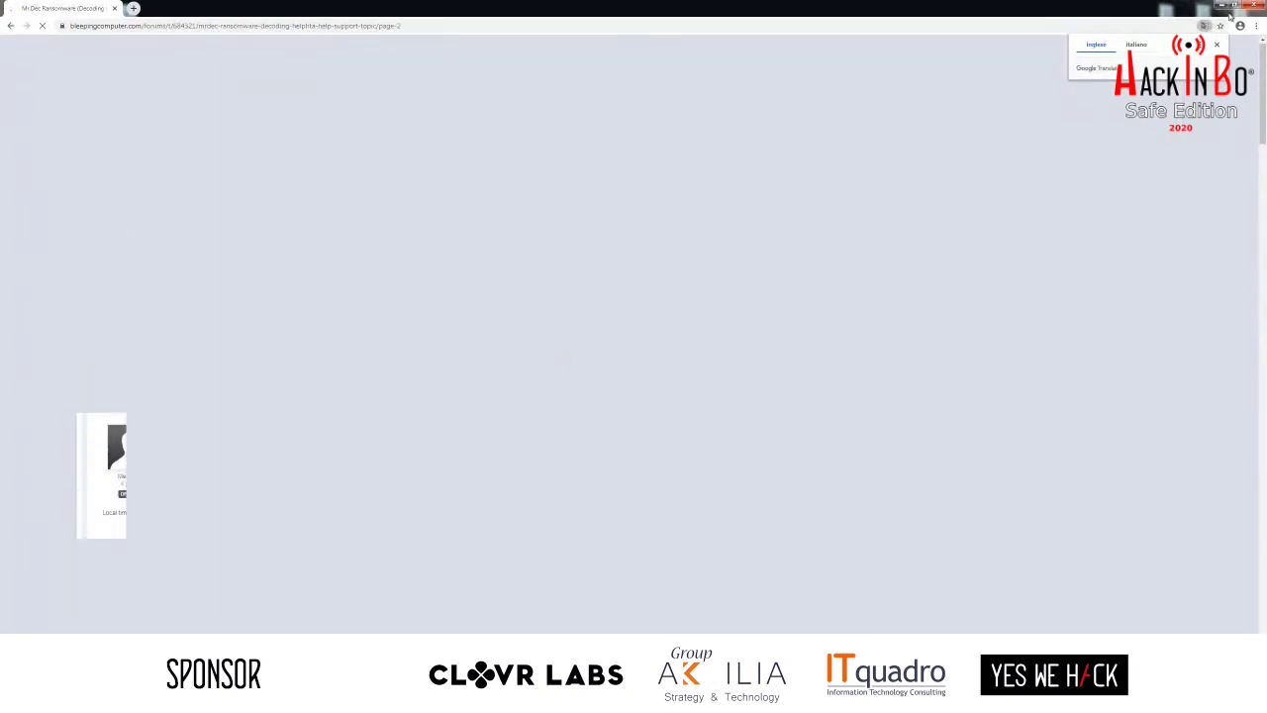
pyautogui.click(1214, 45)
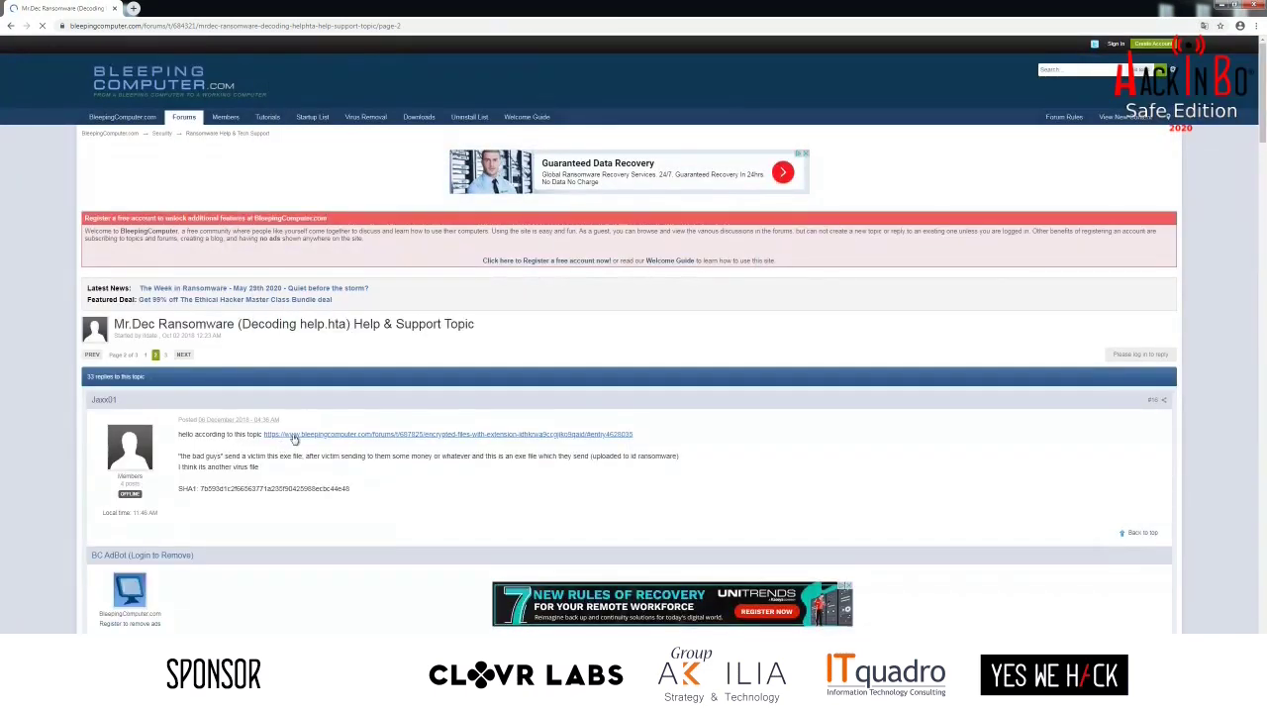
# - Open the topic linked in the first reply in a new tab, skim the replies about decryption, and switch to that tab
pyautogui.middleClick(294, 440)
pyautogui.scroll(-3, 300, 451)
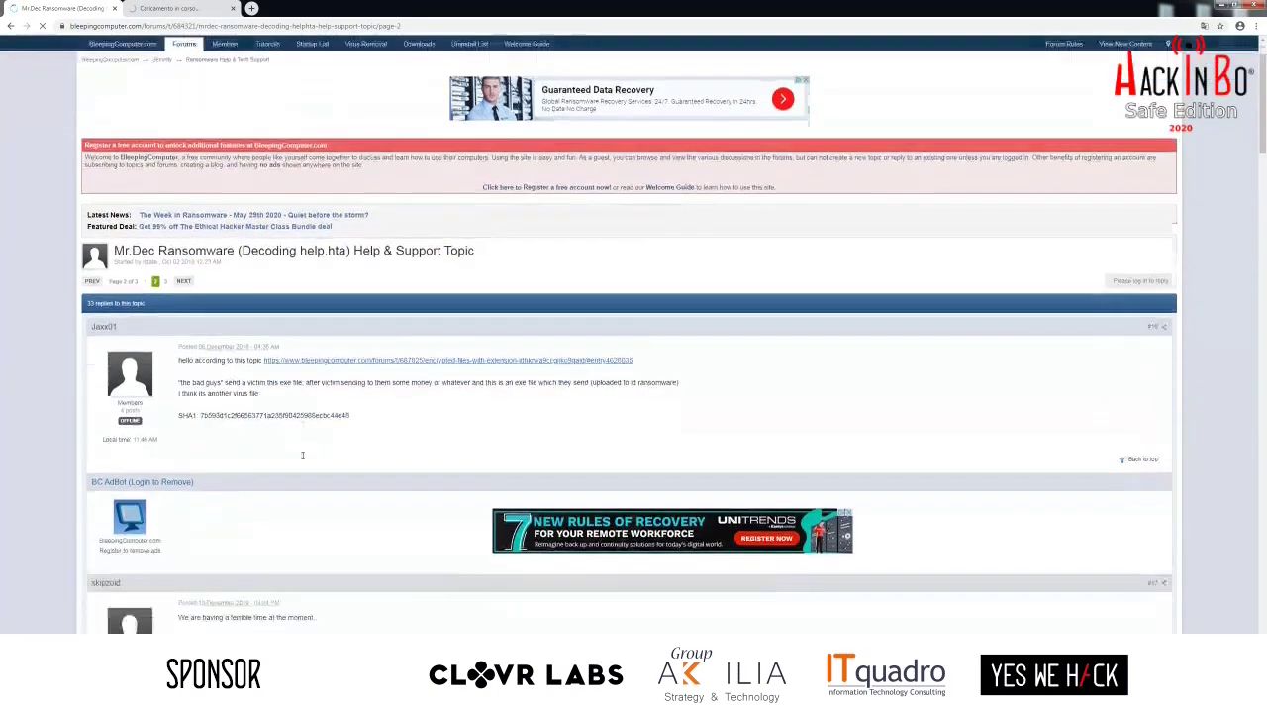
pyautogui.scroll(-3, 302, 454)
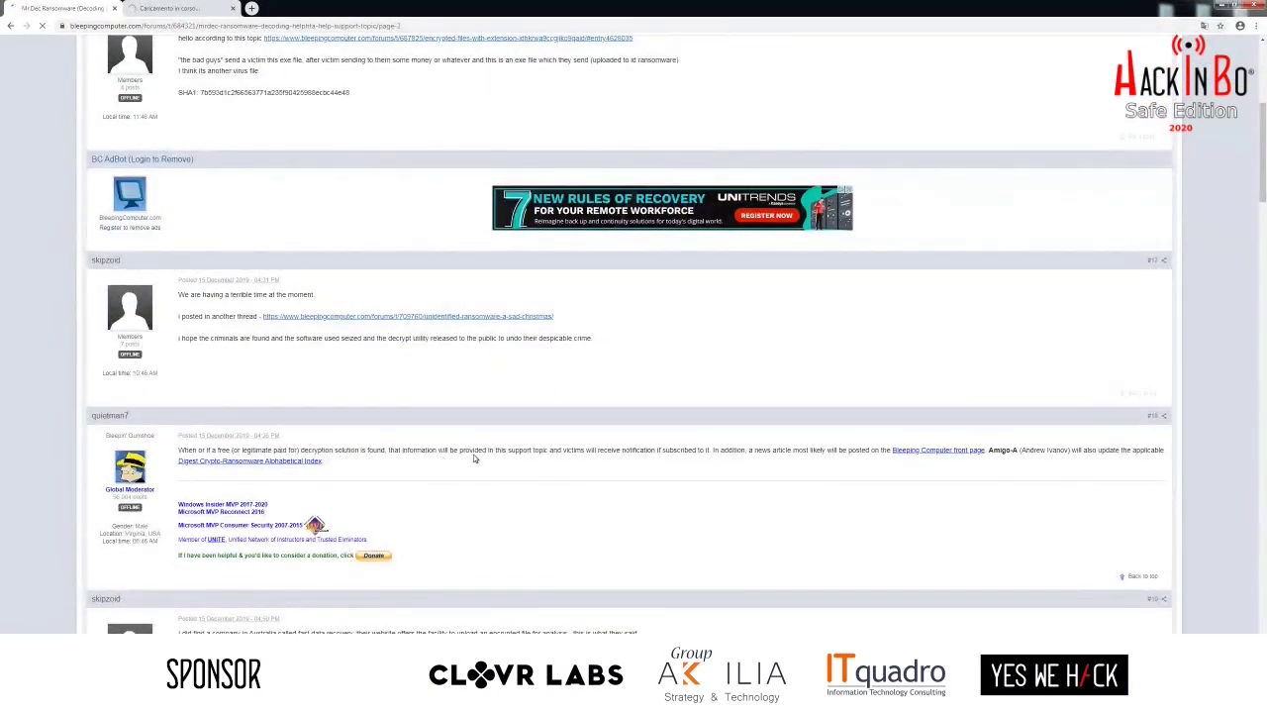
pyautogui.scroll(-3, 474, 458)
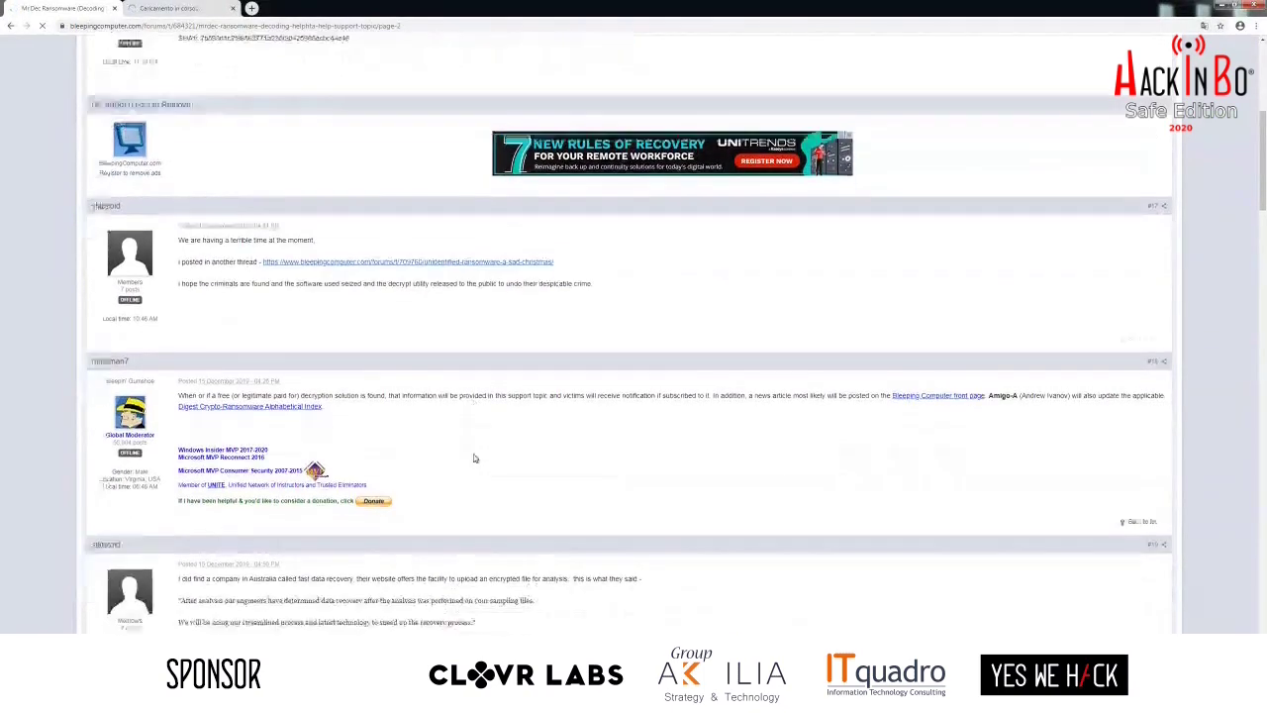
pyautogui.scroll(-5, 473, 459)
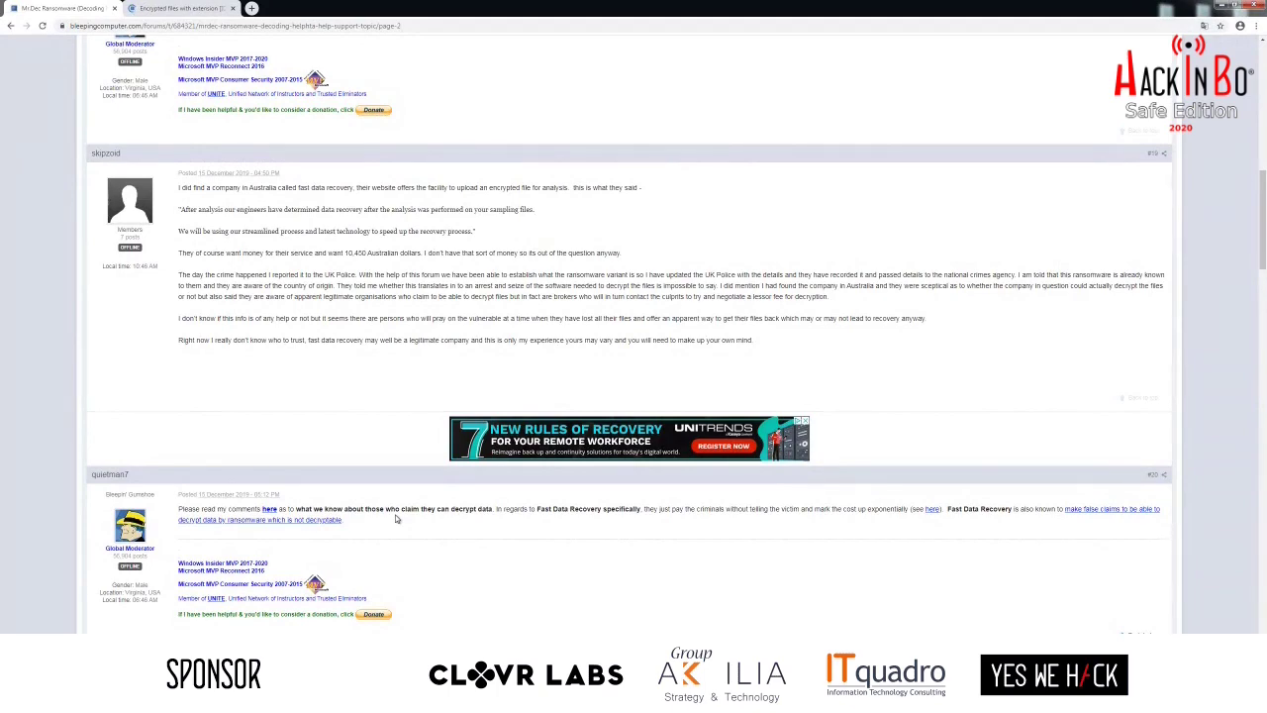
pyautogui.scroll(-3, 396, 519)
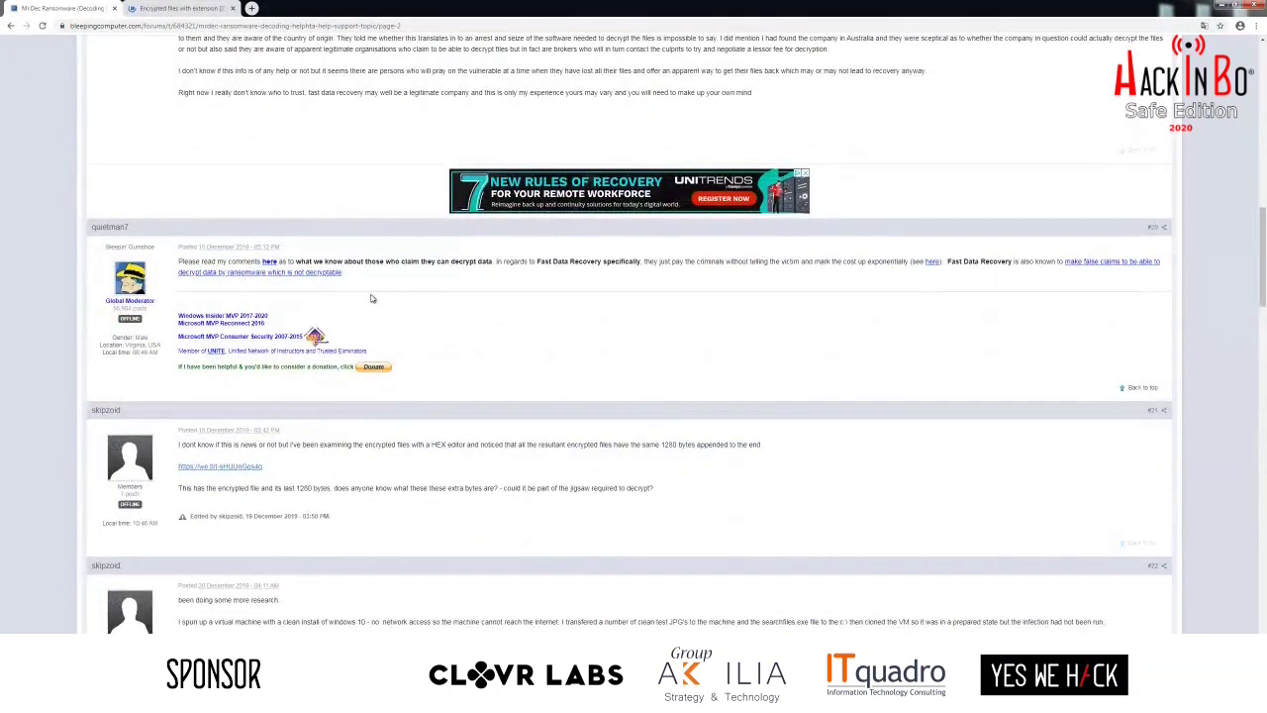
pyautogui.click(183, 8)
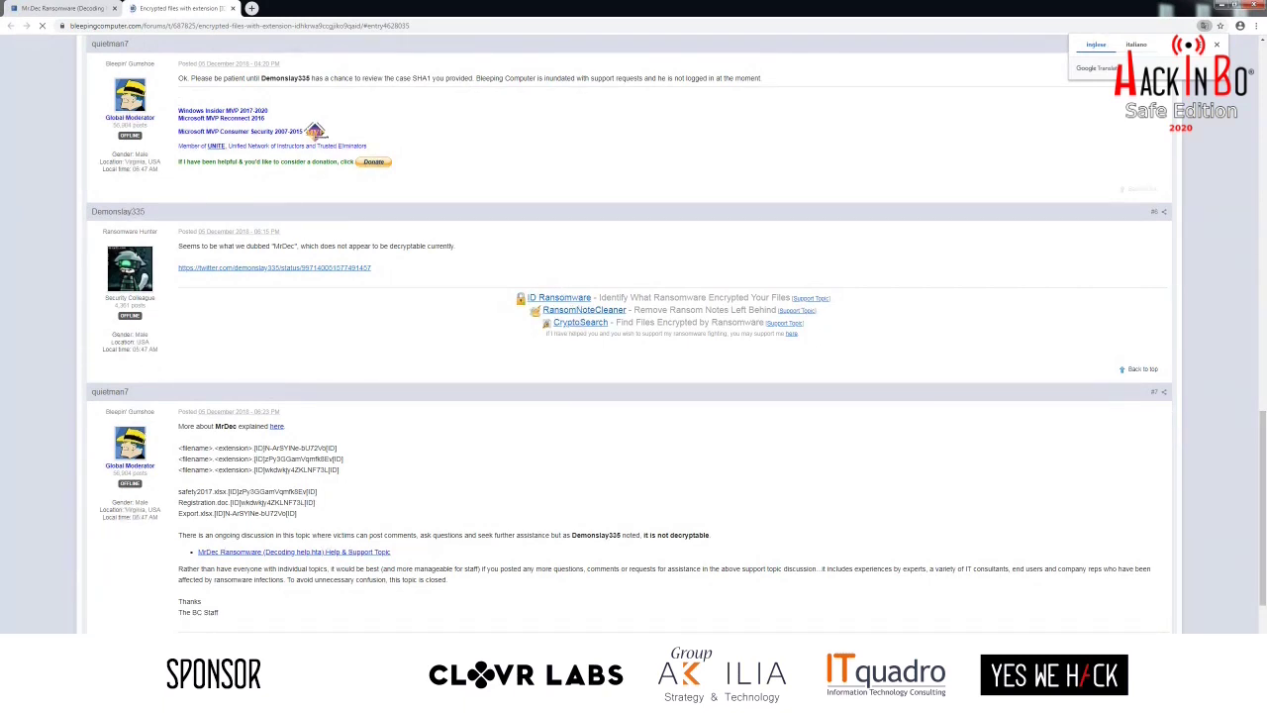
pyautogui.press('super')
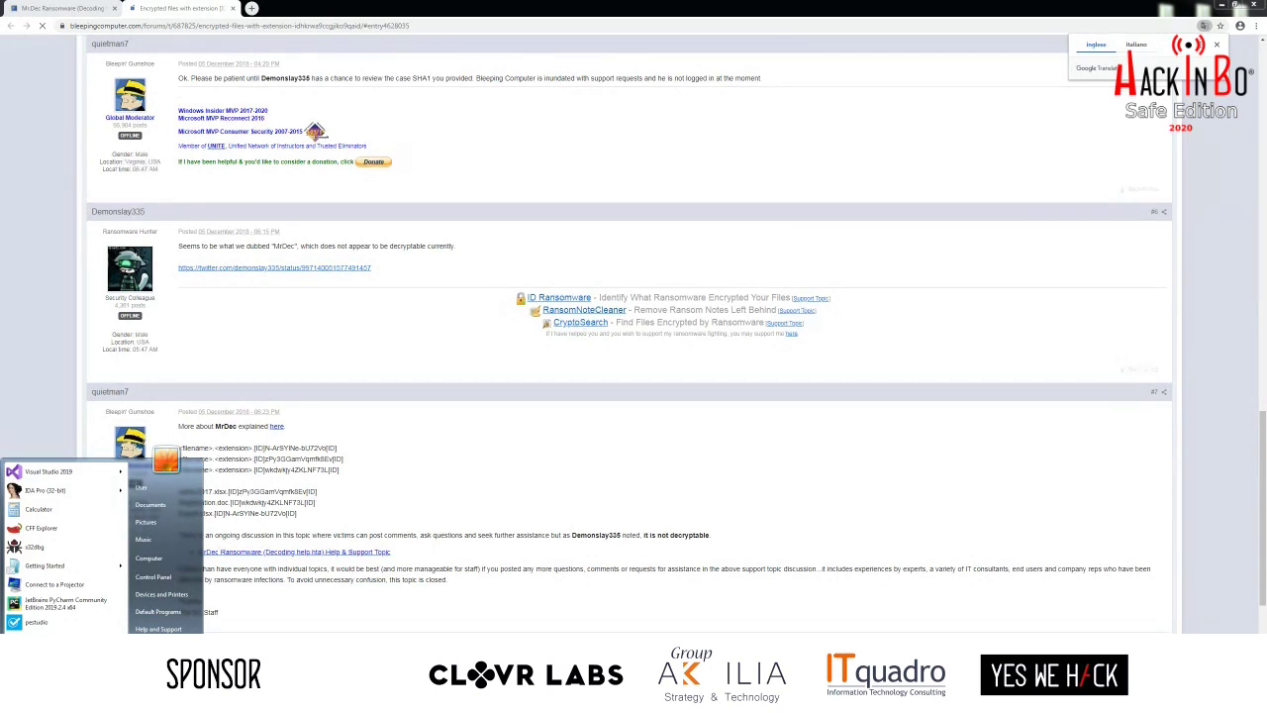
pyautogui.write('c')
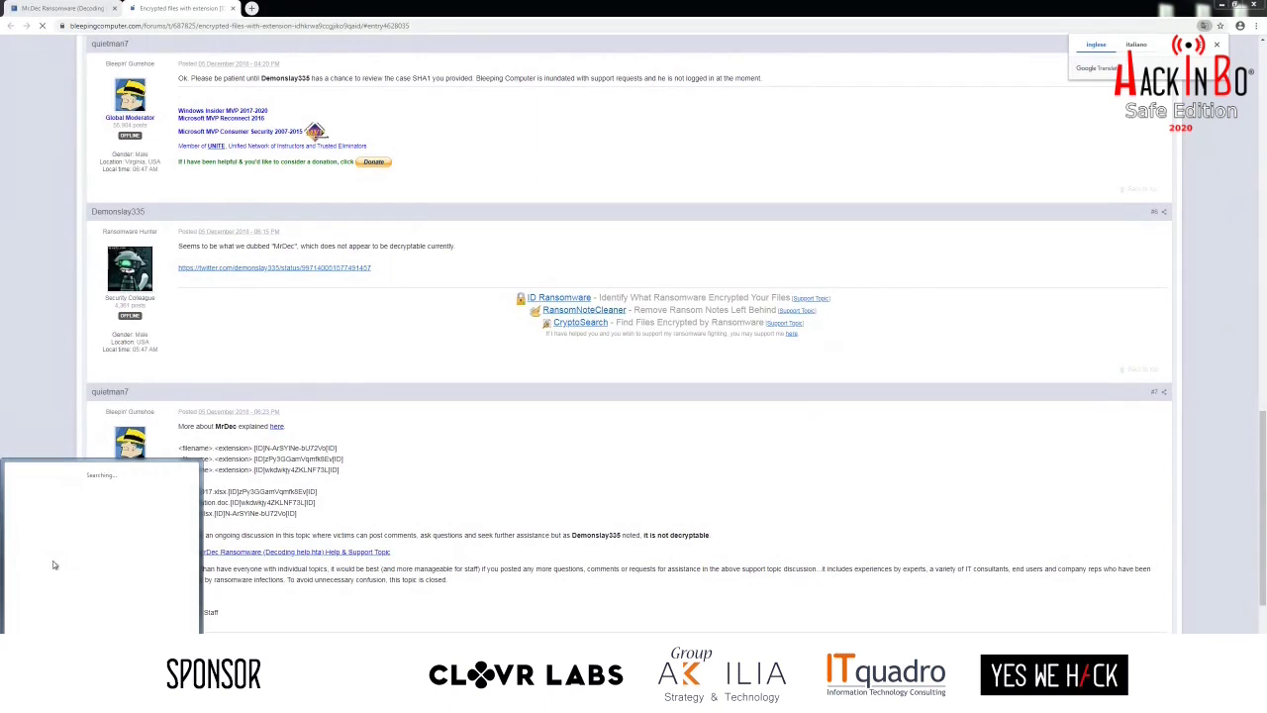
pyautogui.click(347, 372)
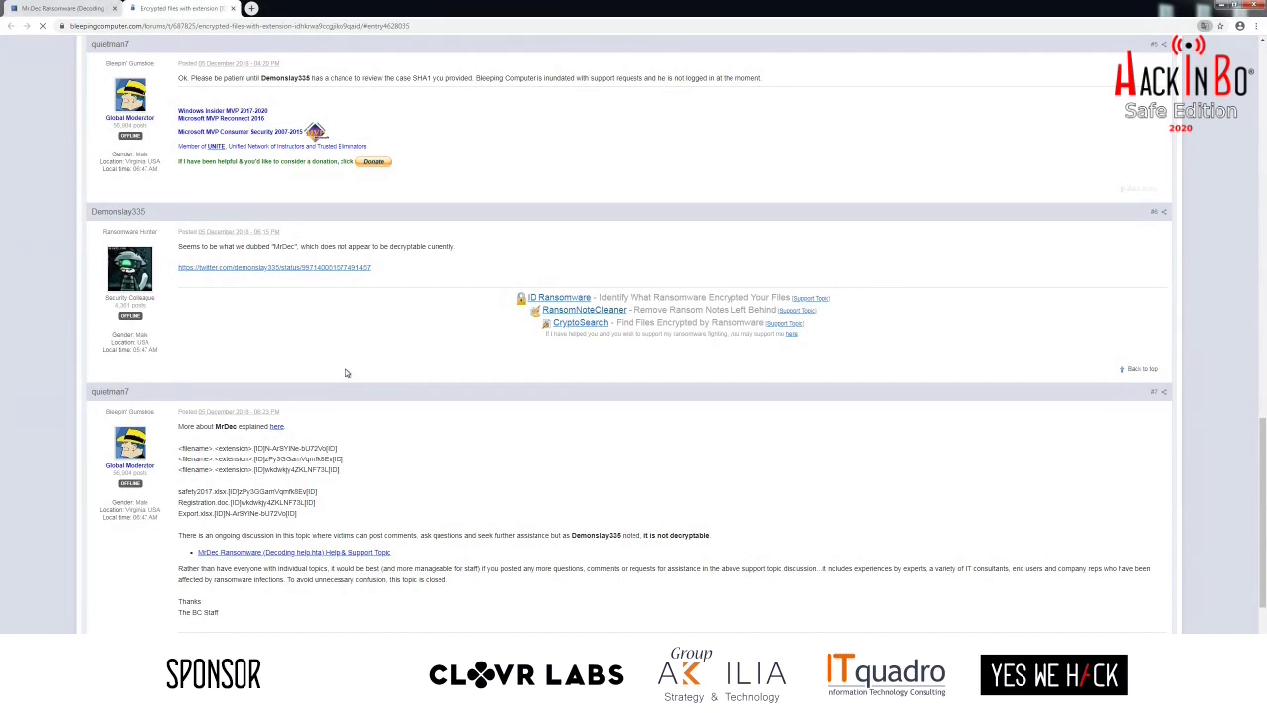
pyautogui.scroll(2, 346, 372)
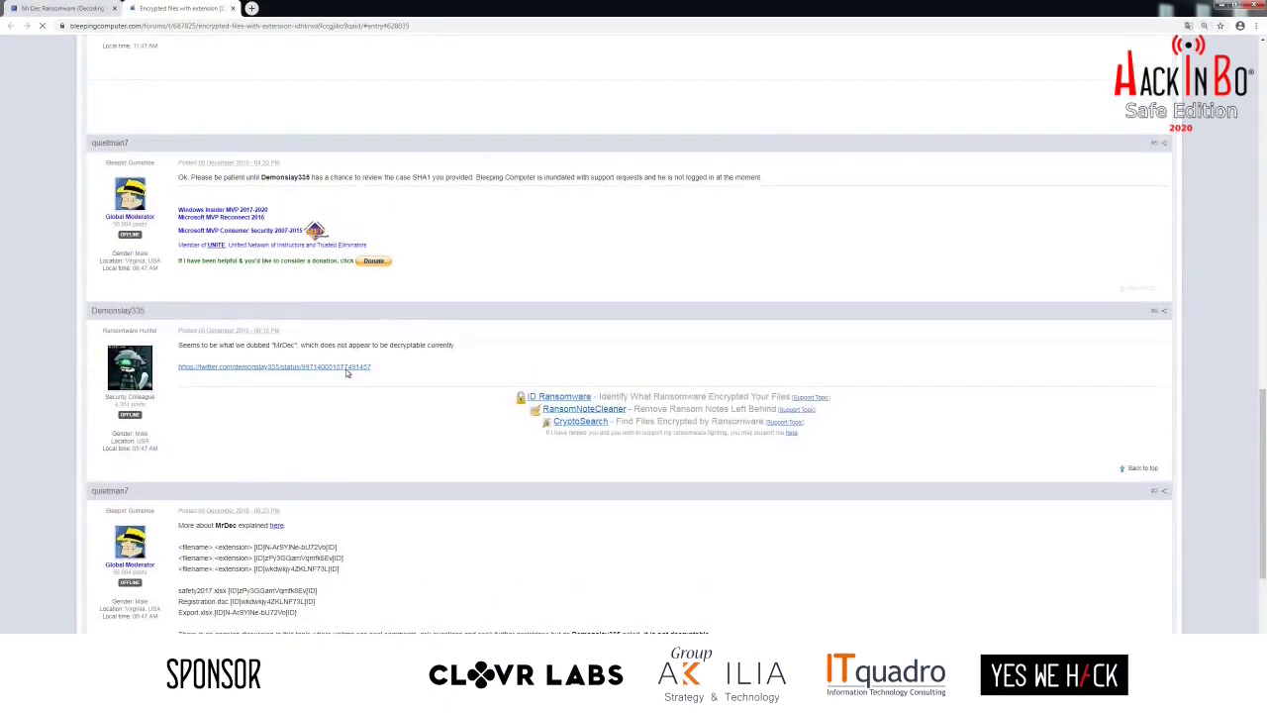
pyautogui.hotkey('ctrl', '-')
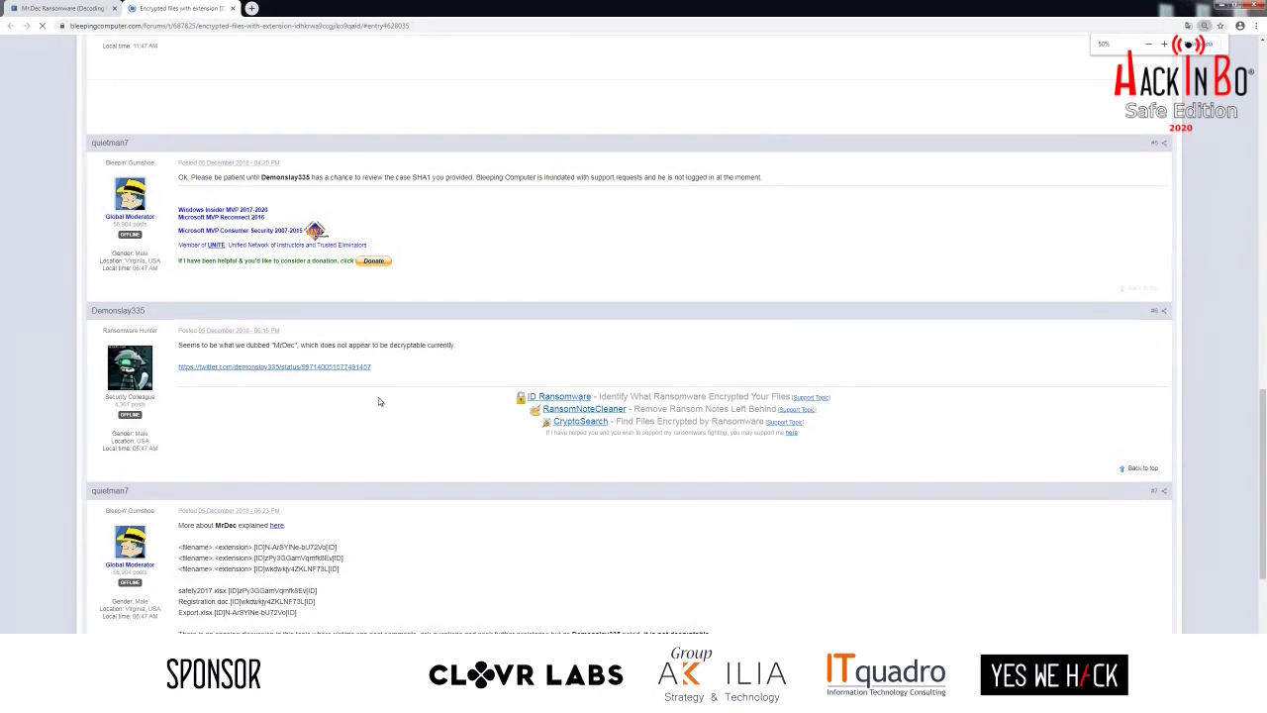
pyautogui.scroll(3, 378, 400)
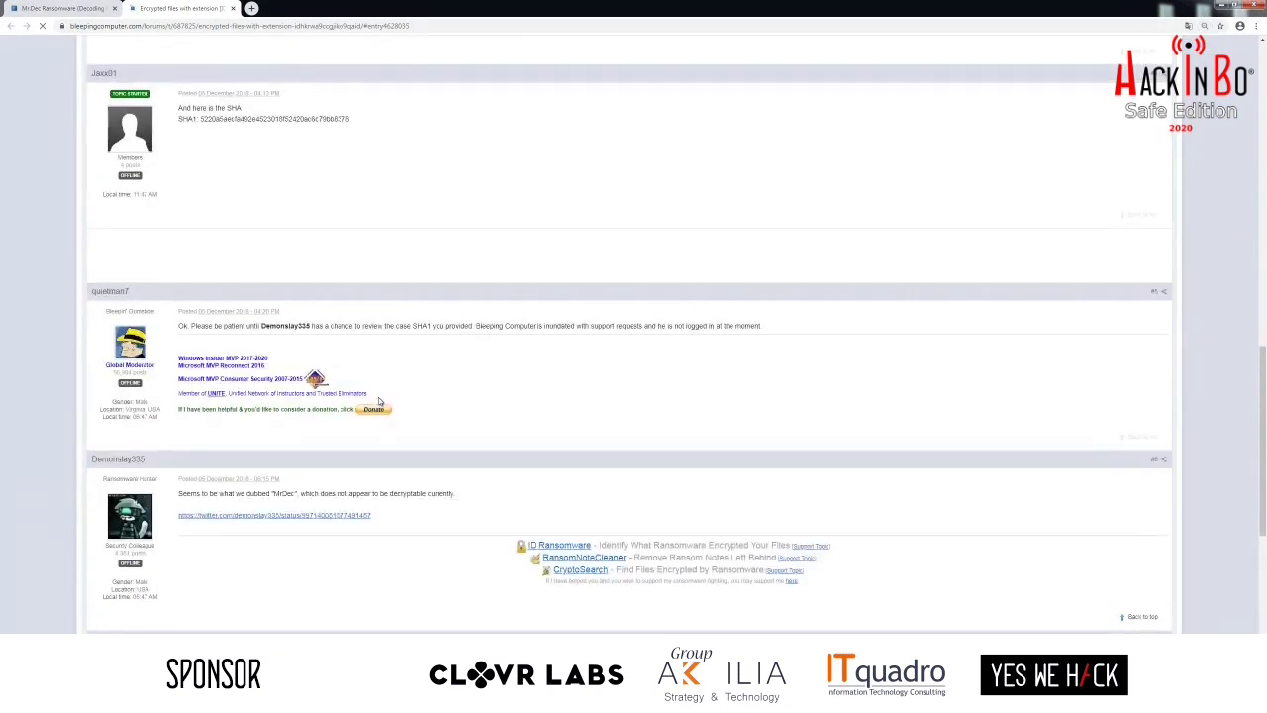
pyautogui.press('super')
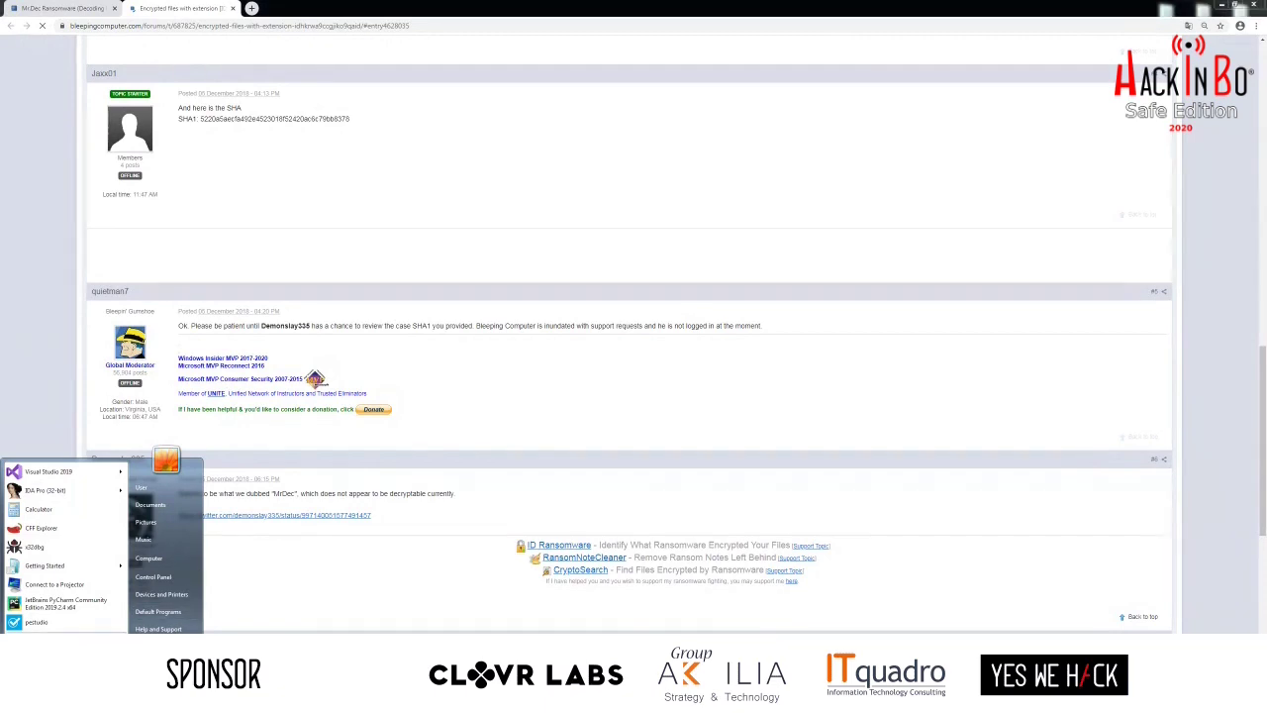
pyautogui.write('cmd')
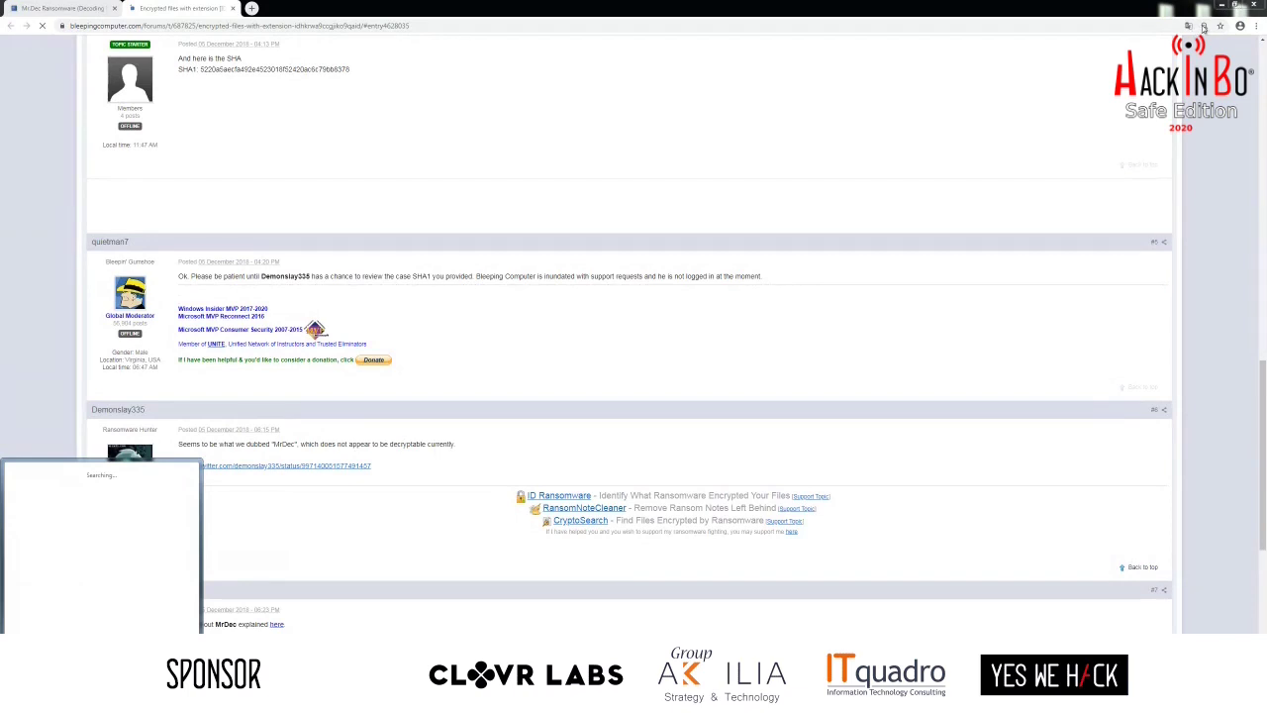
pyautogui.press('Escape')
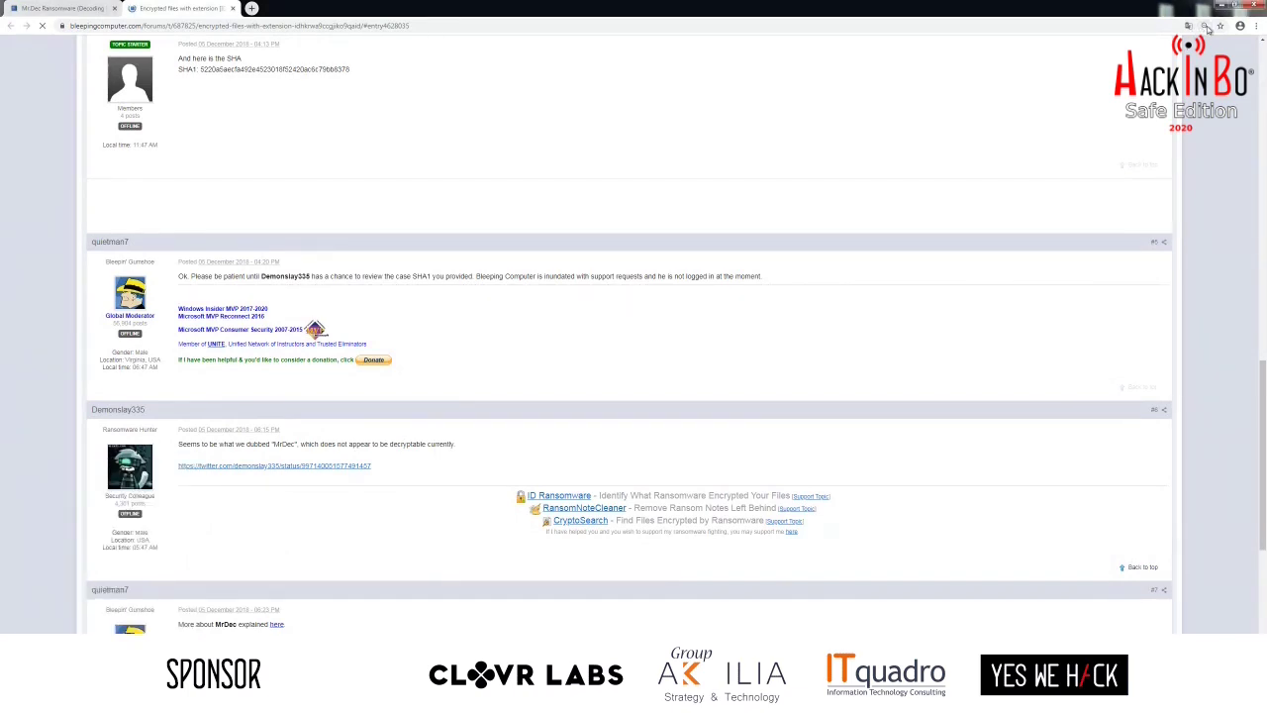
# - Enlarge the linked forum topic to 110% and read through the replies about MrDec
pyautogui.click(1206, 28)
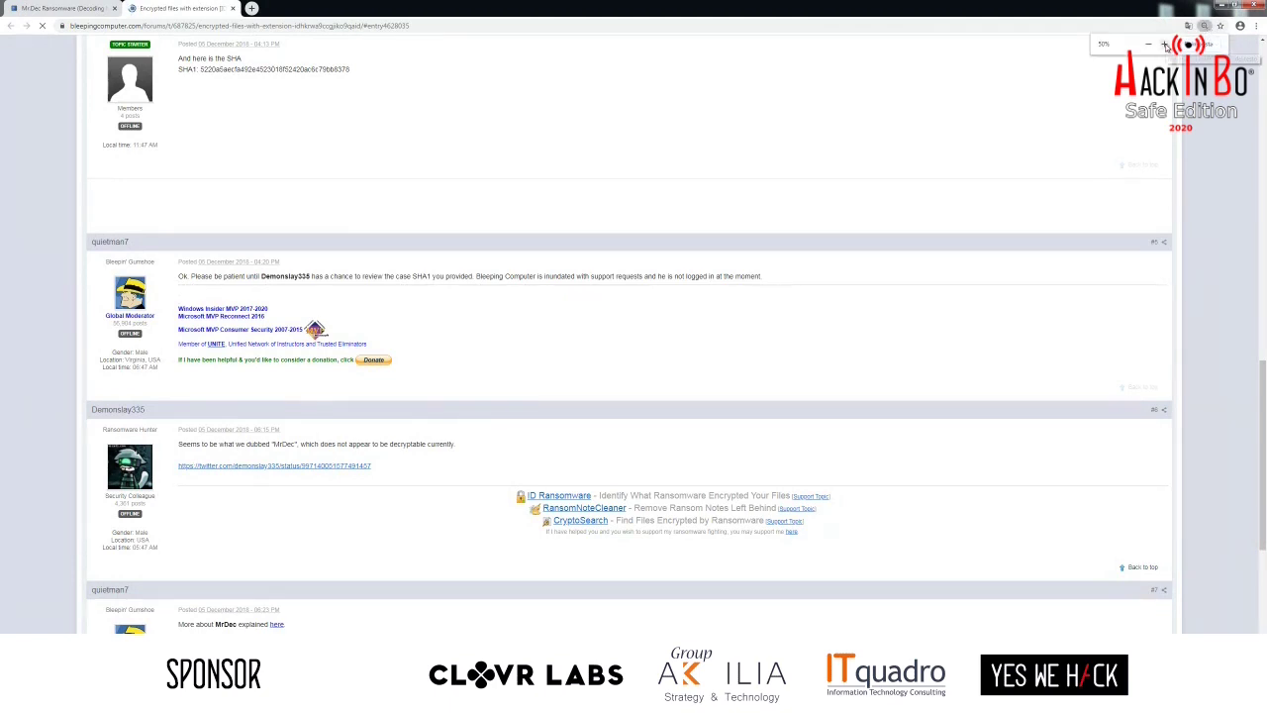
pyautogui.click(1166, 46)
pyautogui.click(1166, 46)
pyautogui.click(1166, 45)
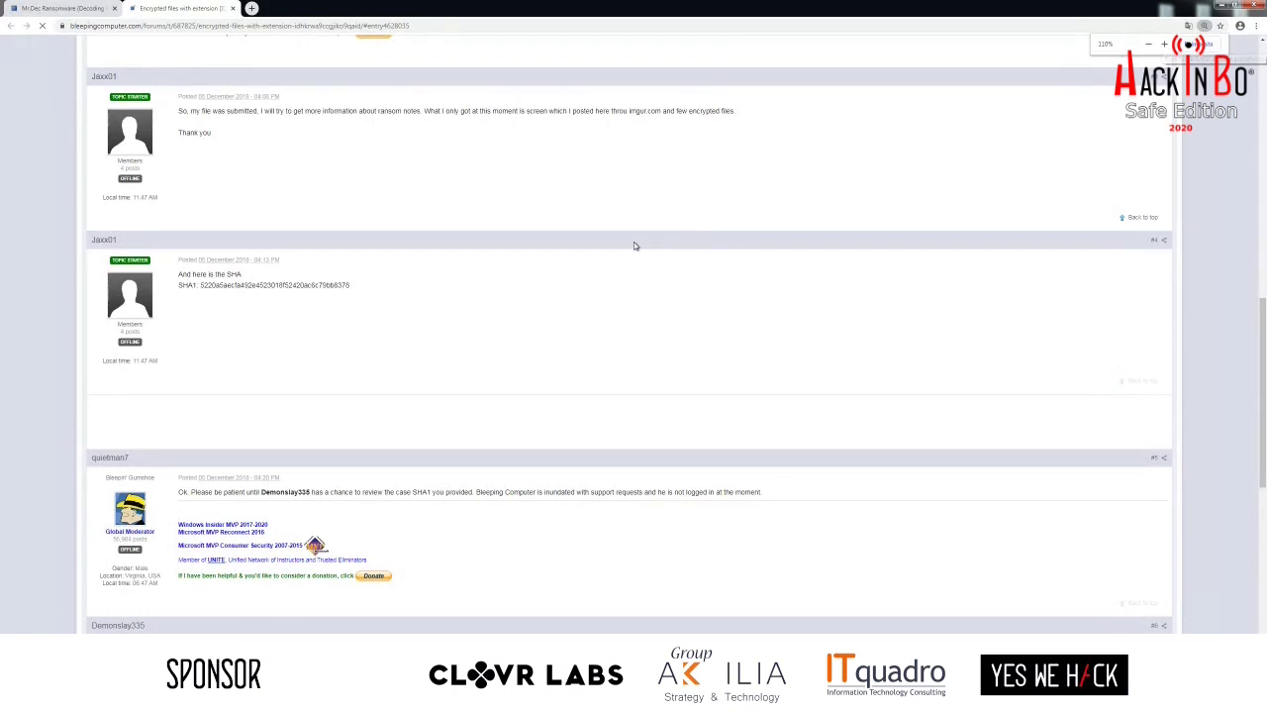
pyautogui.scroll(-2, 634, 246)
pyautogui.scroll(-1, 636, 247)
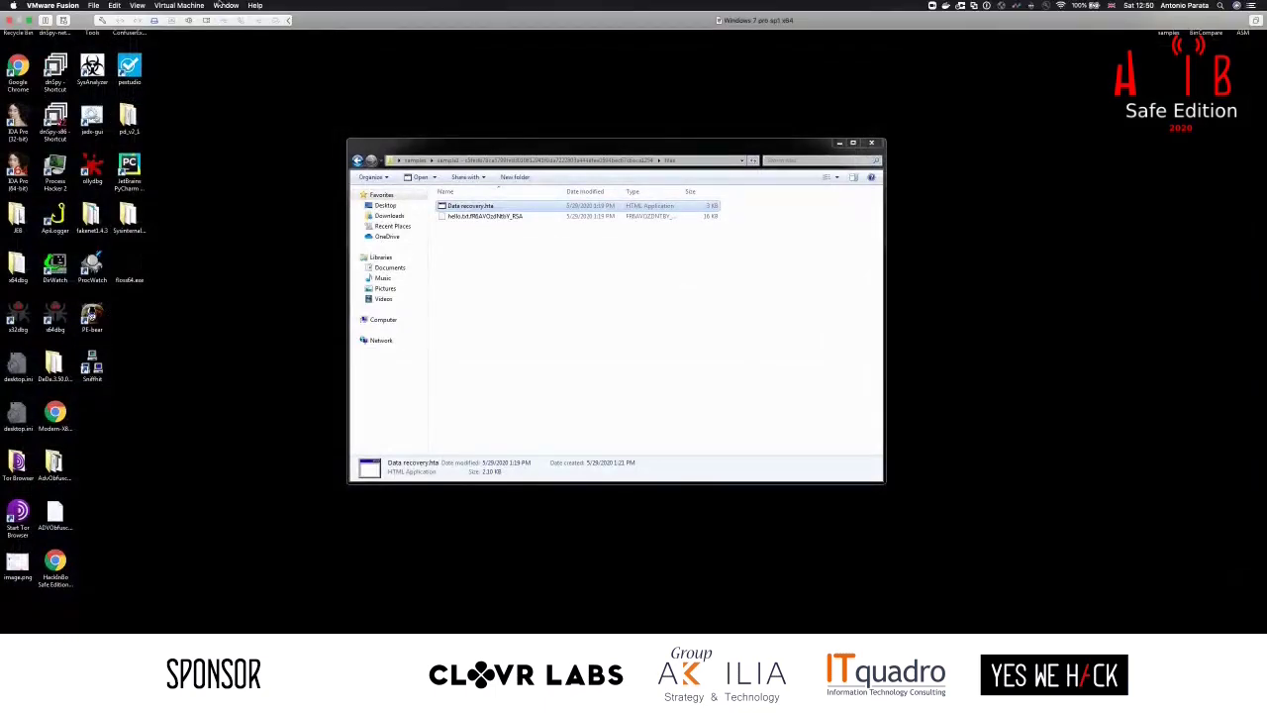
# - Disconnect both Network Adapter 2 and Network Adapter from the Windows 7 virtual machine in VMware Fusion
pyautogui.click(176, 5)
pyautogui.moveTo(237, 209)
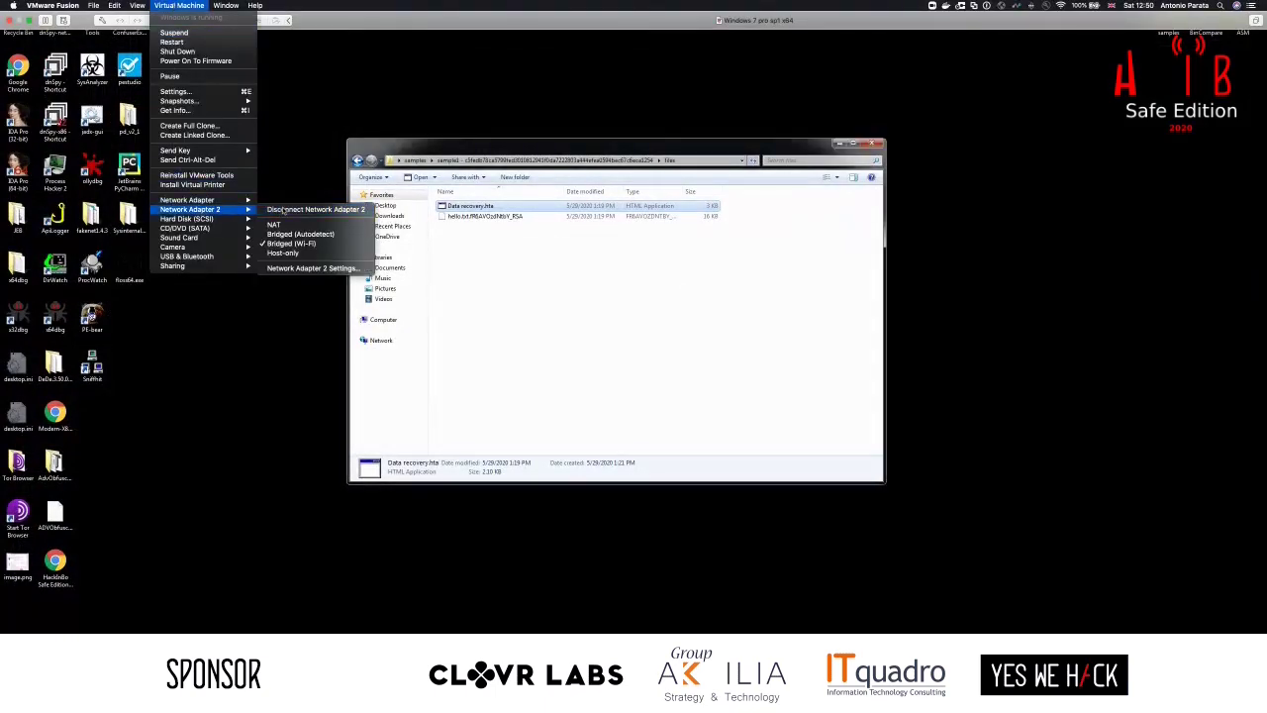
pyautogui.click(297, 207)
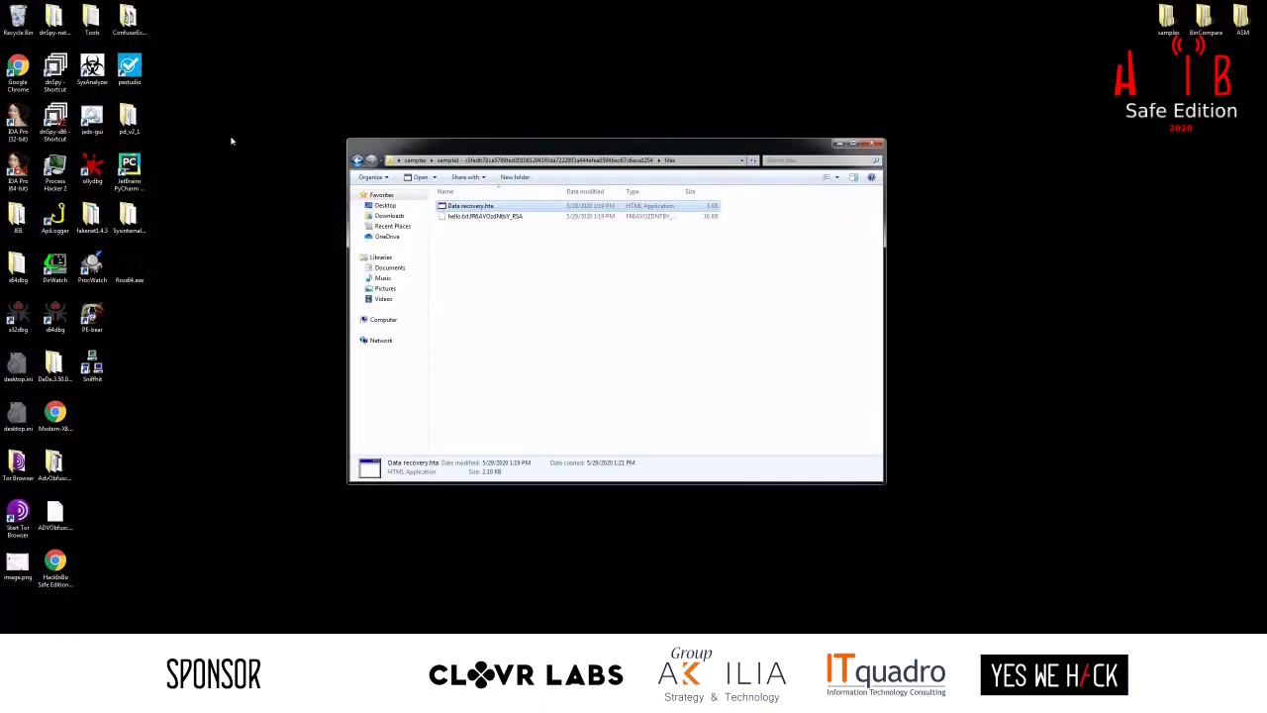
pyautogui.click(170, 5)
pyautogui.moveTo(227, 204)
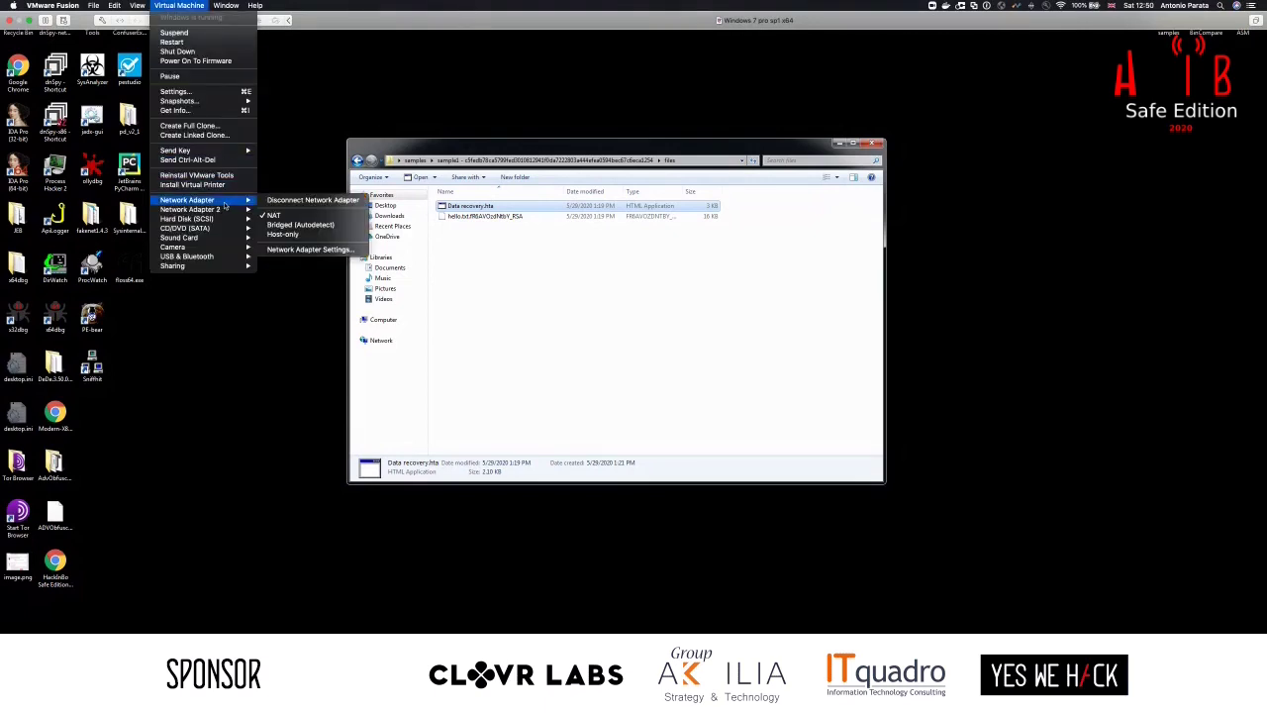
pyautogui.click(297, 200)
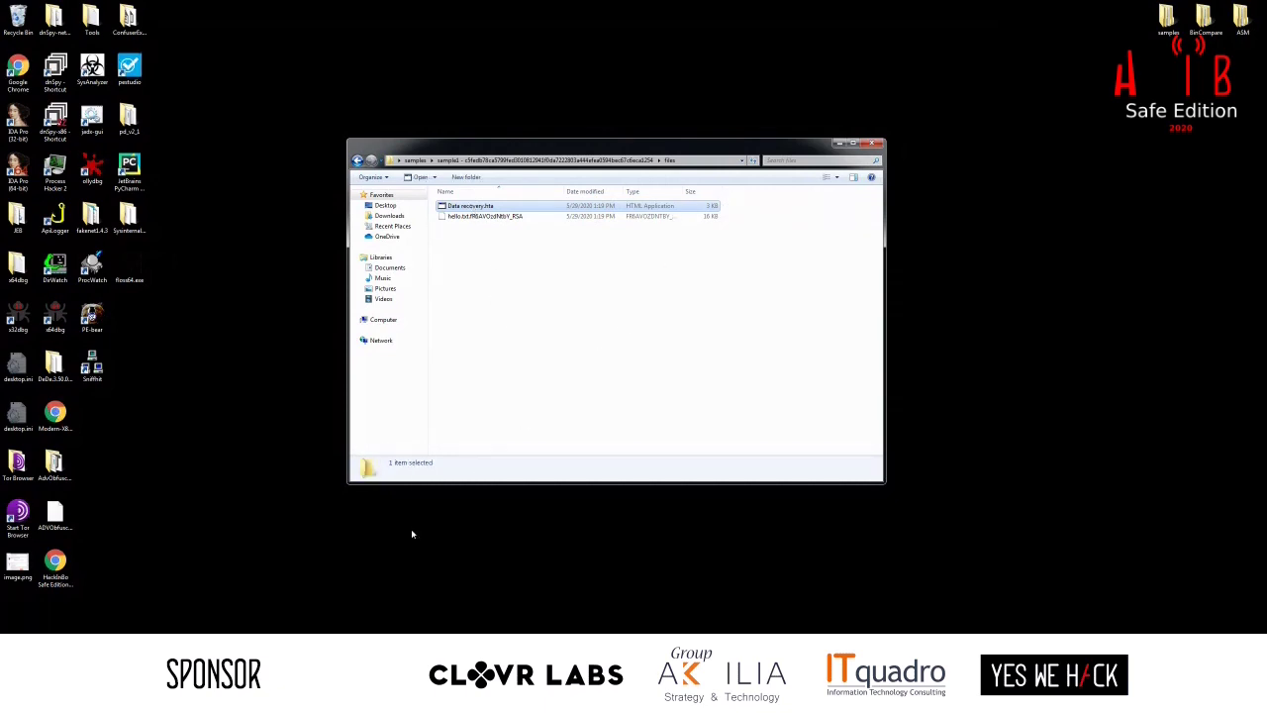
# - Open the Data recovery.hta ransom note and bring up Process Hacker, moving the folder window clear of the process list
pyautogui.press('Return')
pyautogui.hotkey('ctrl', 'shift', 'Escape')
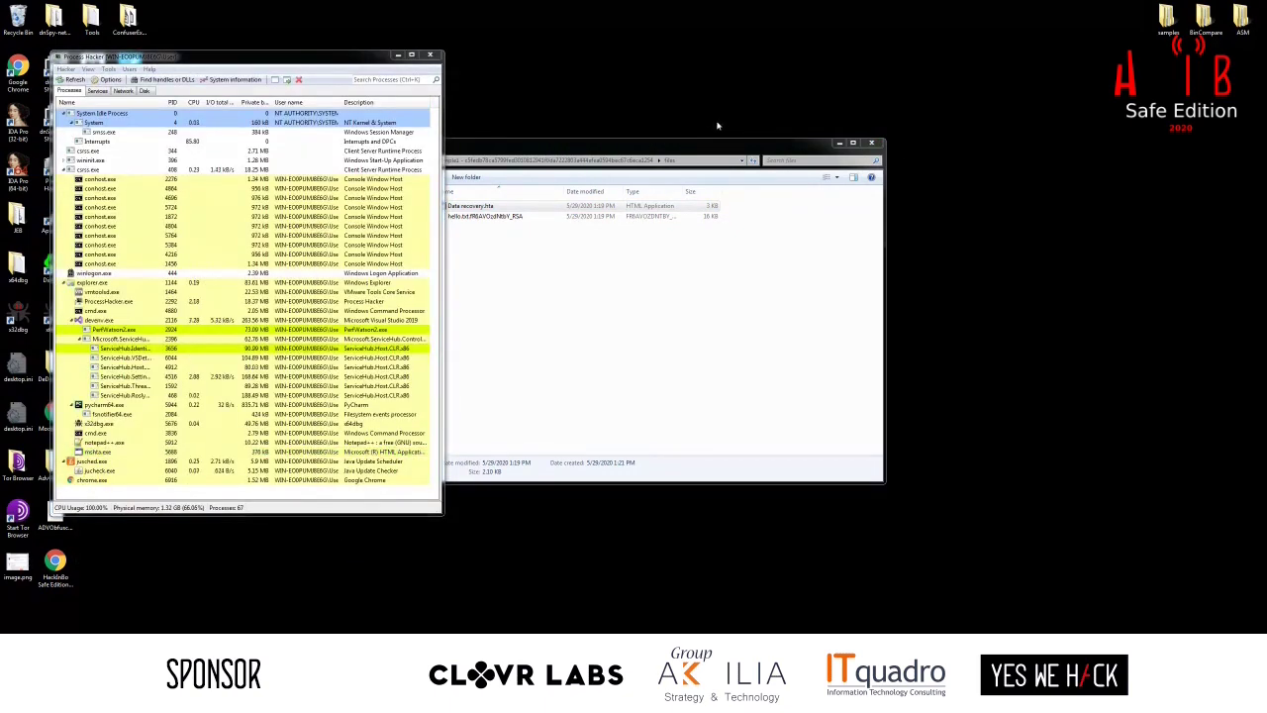
pyautogui.moveTo(559, 150); pyautogui.dragTo(725, 123)
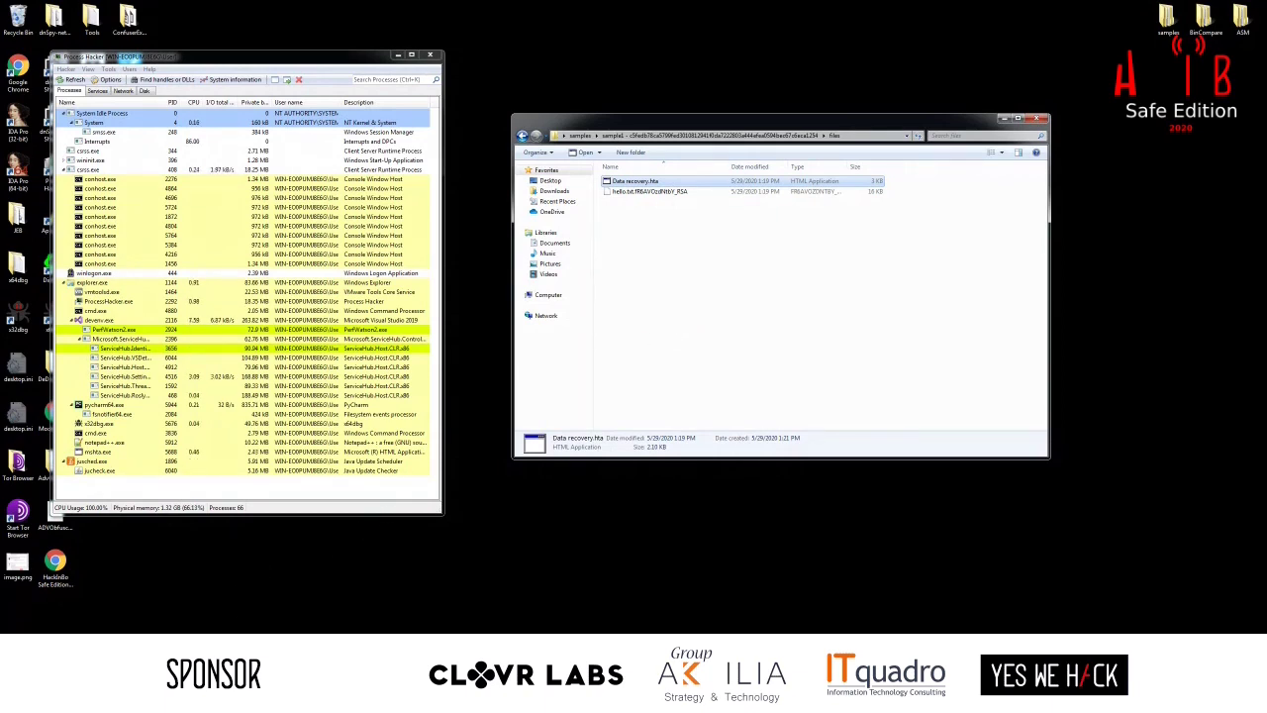
pyautogui.moveTo(169, 638)
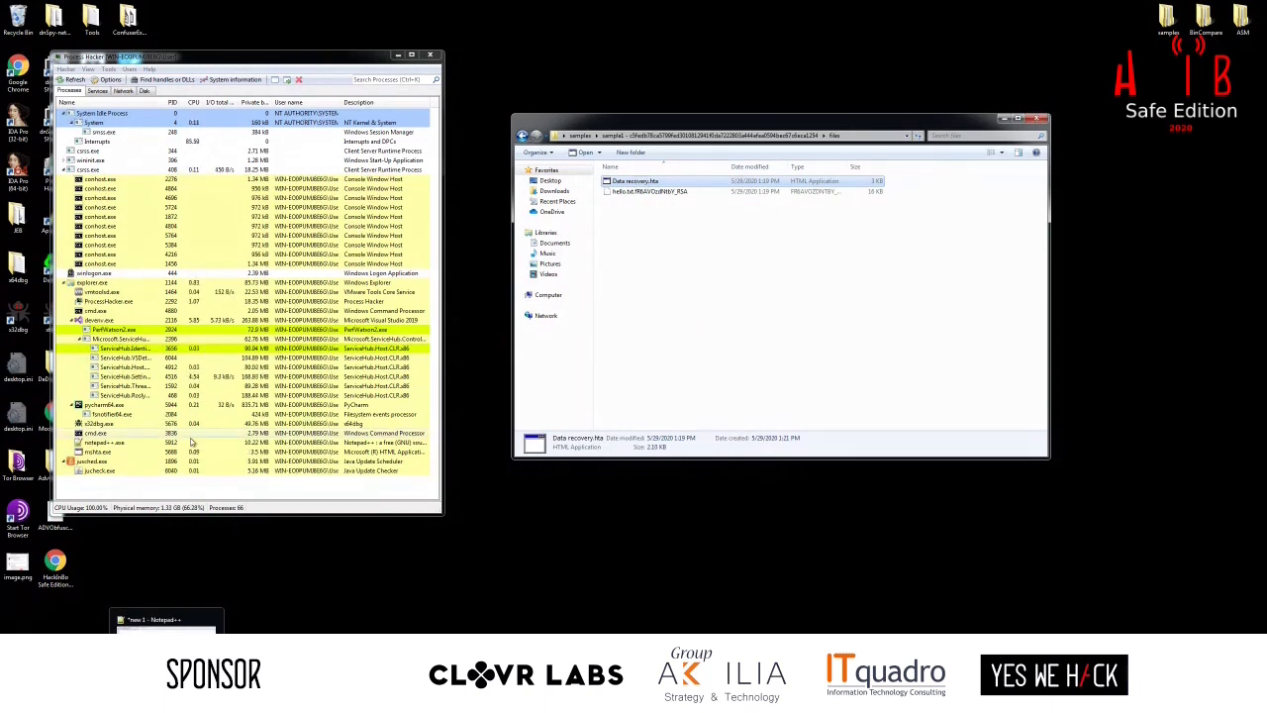
# - Terminate the process tree of mshta.exe in Process Hacker
pyautogui.click(111, 453)
pyautogui.rightClick(111, 453)
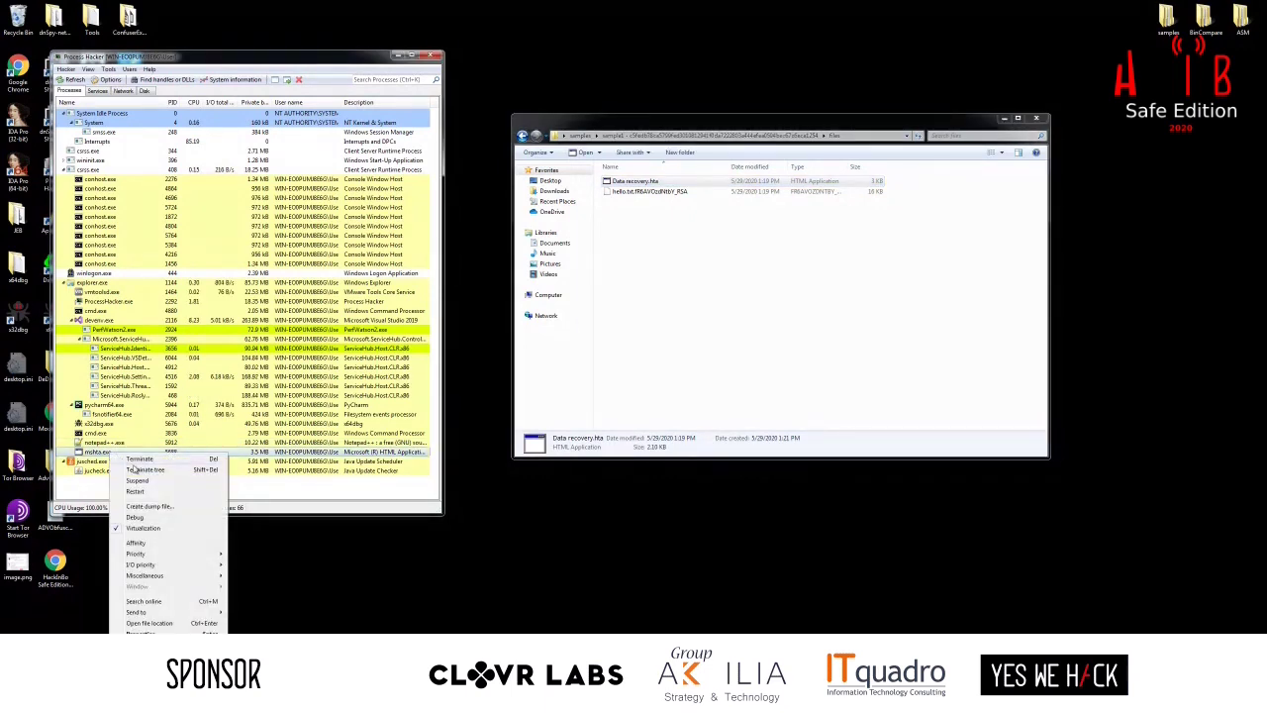
pyautogui.click(139, 469)
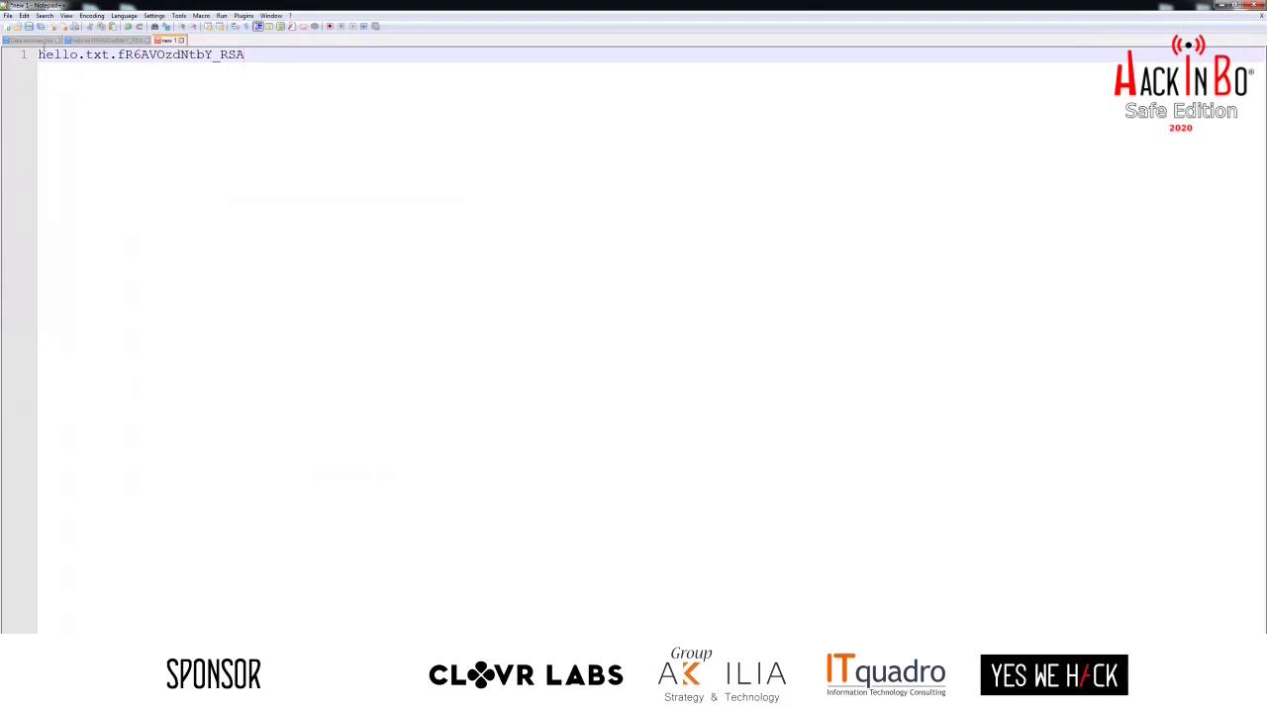
# - View the source of Data recovery.hta in Notepad++ and select the whole unique ID on line 25, including _RSA
pyautogui.click(30, 39)
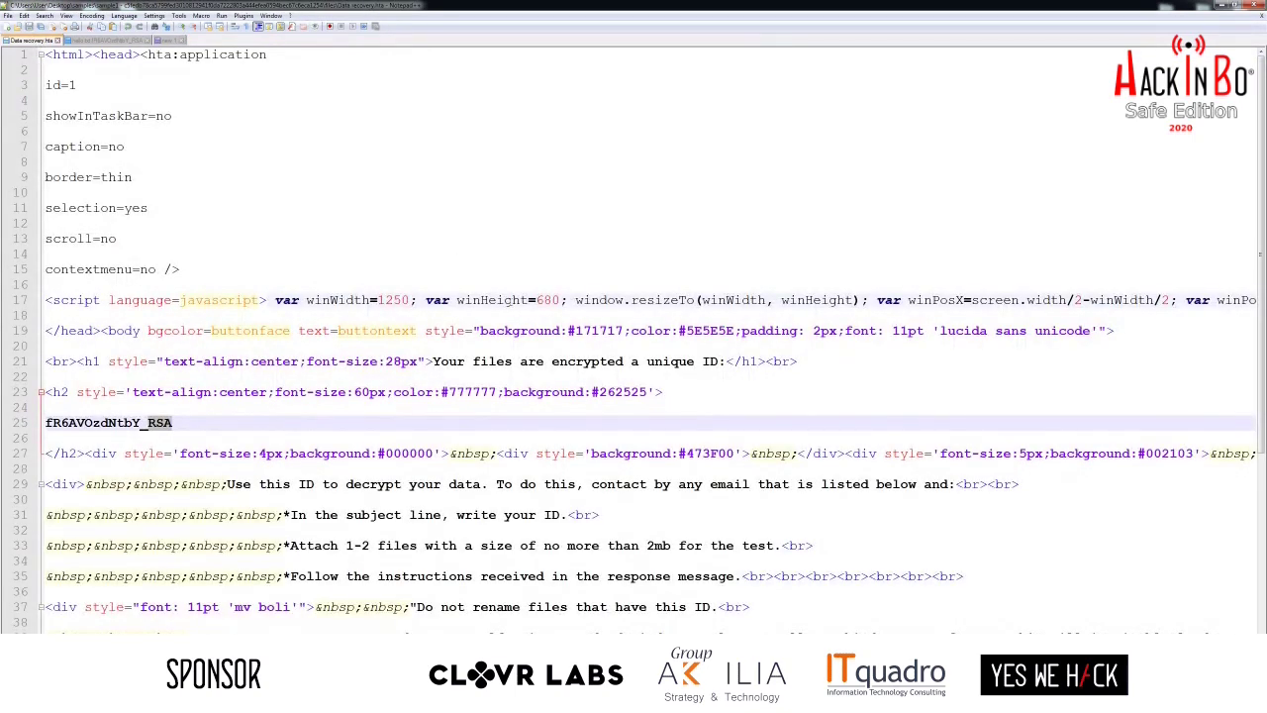
pyautogui.scroll(-2, 379, 388)
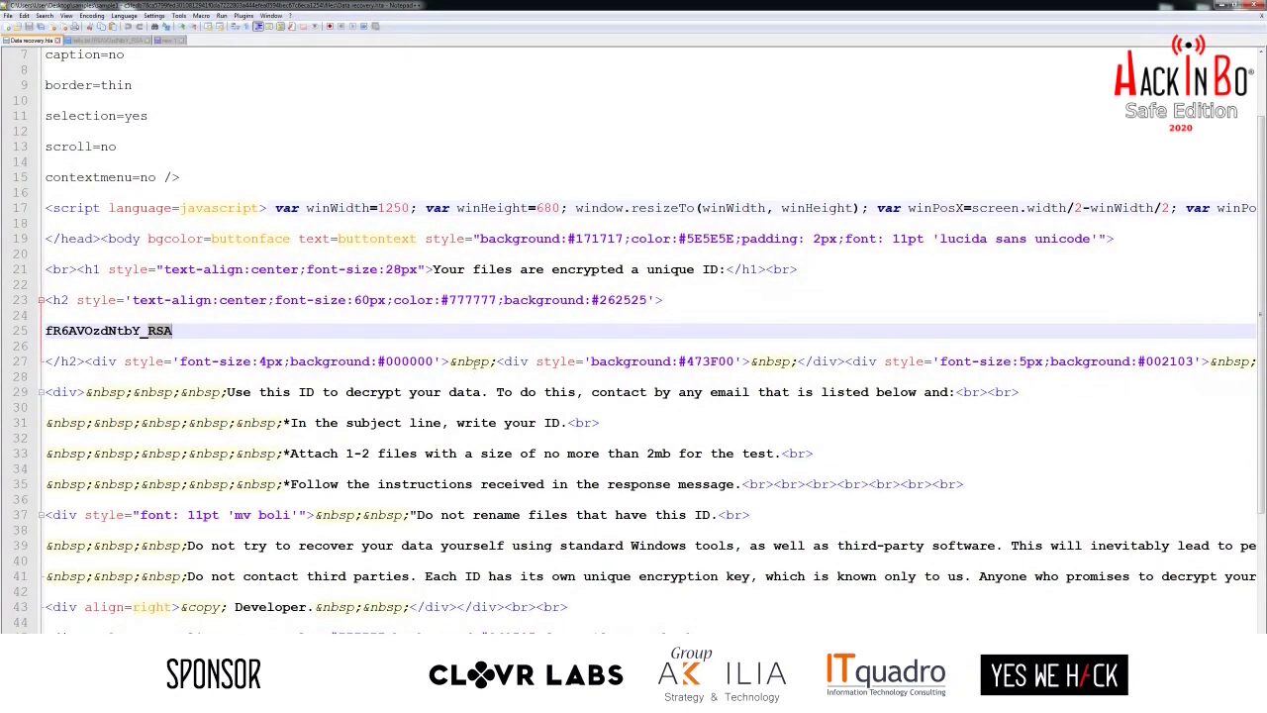
pyautogui.click(187, 331)
pyautogui.click(41, 330)
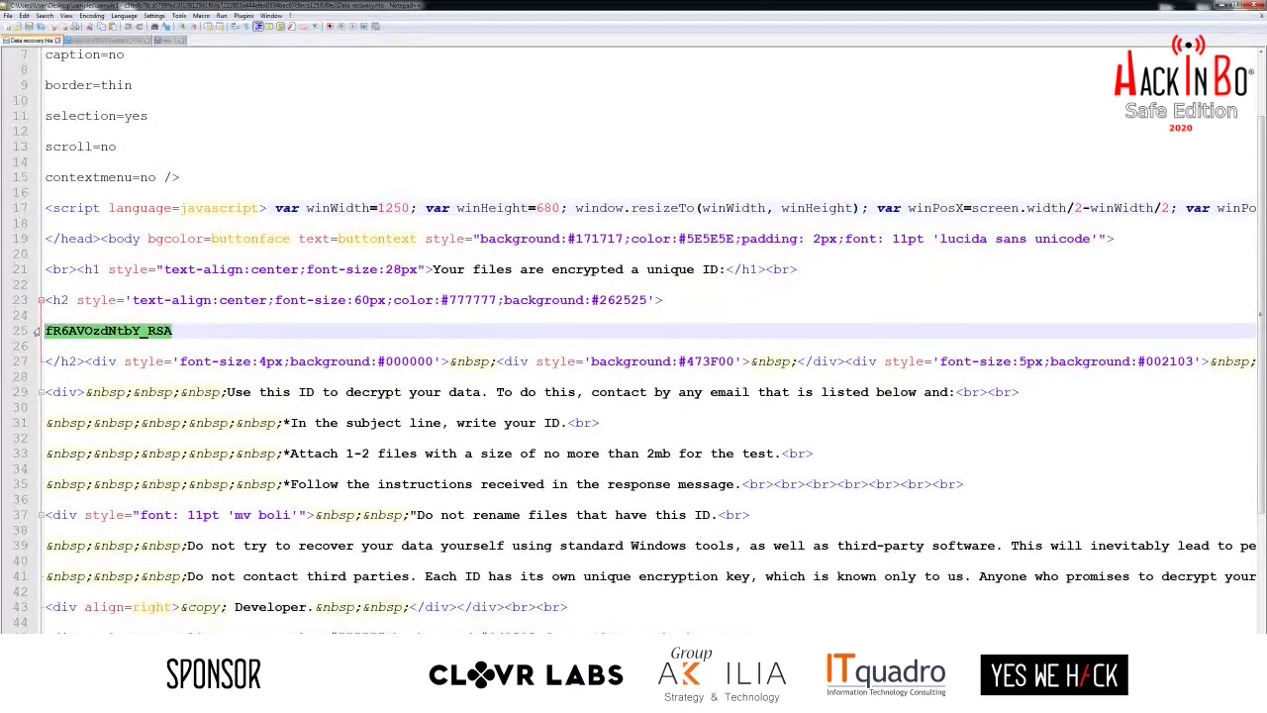
# - Put the Notepad++ window away and confirm terminating mshta.exe and its descendants in Process Hacker
pyautogui.click(1221, 7)
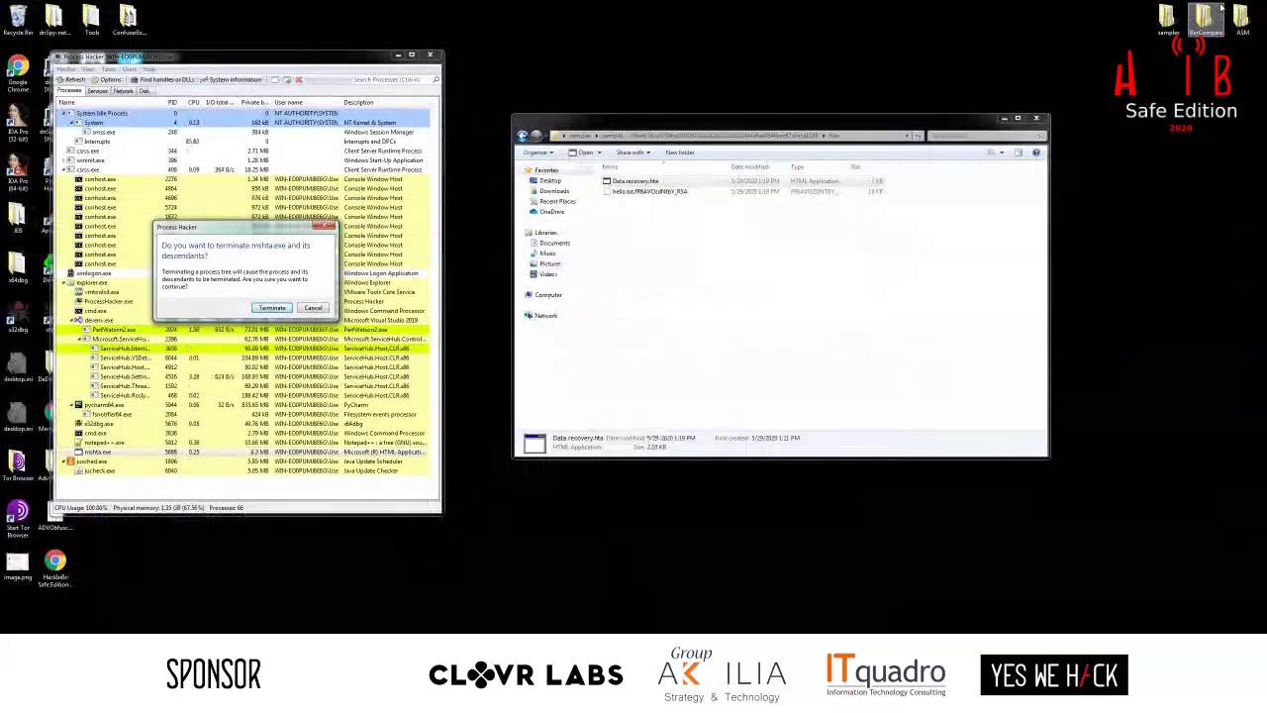
pyautogui.click(271, 309)
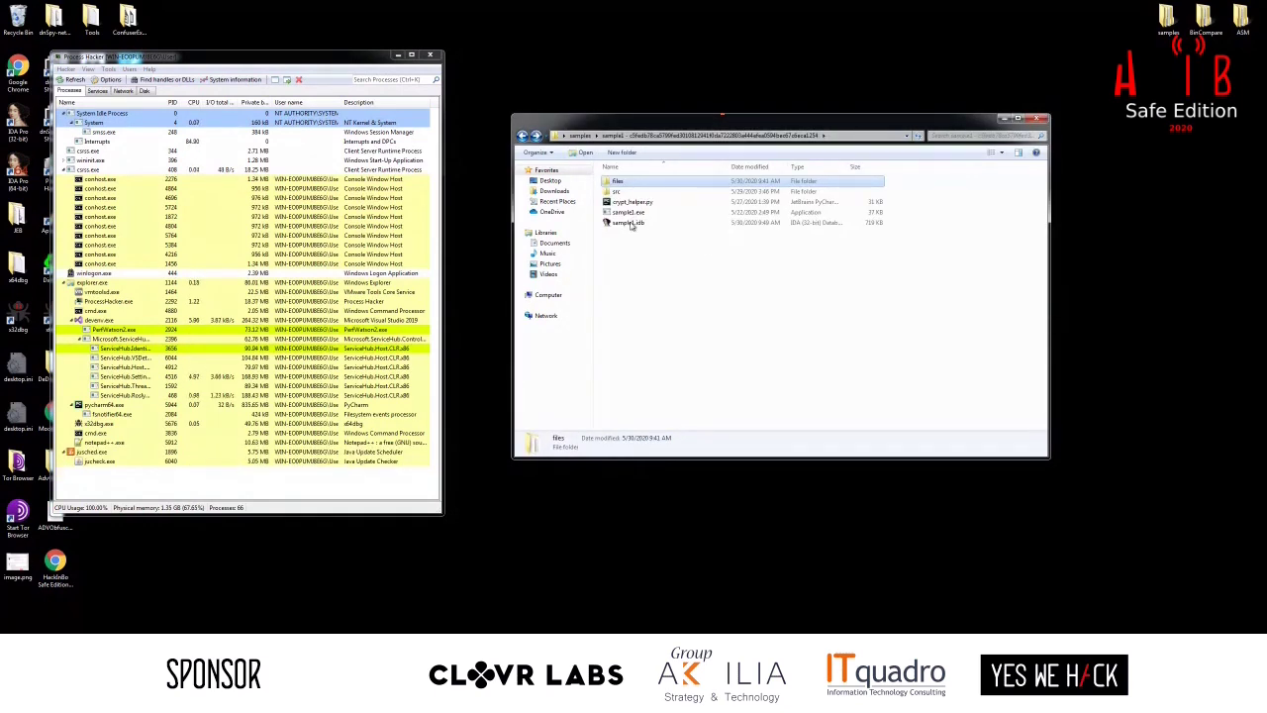
# - Open the sample1.idb database from the sample1 folder in IDA and make the Process Hacker window taller
pyautogui.click(630, 224)
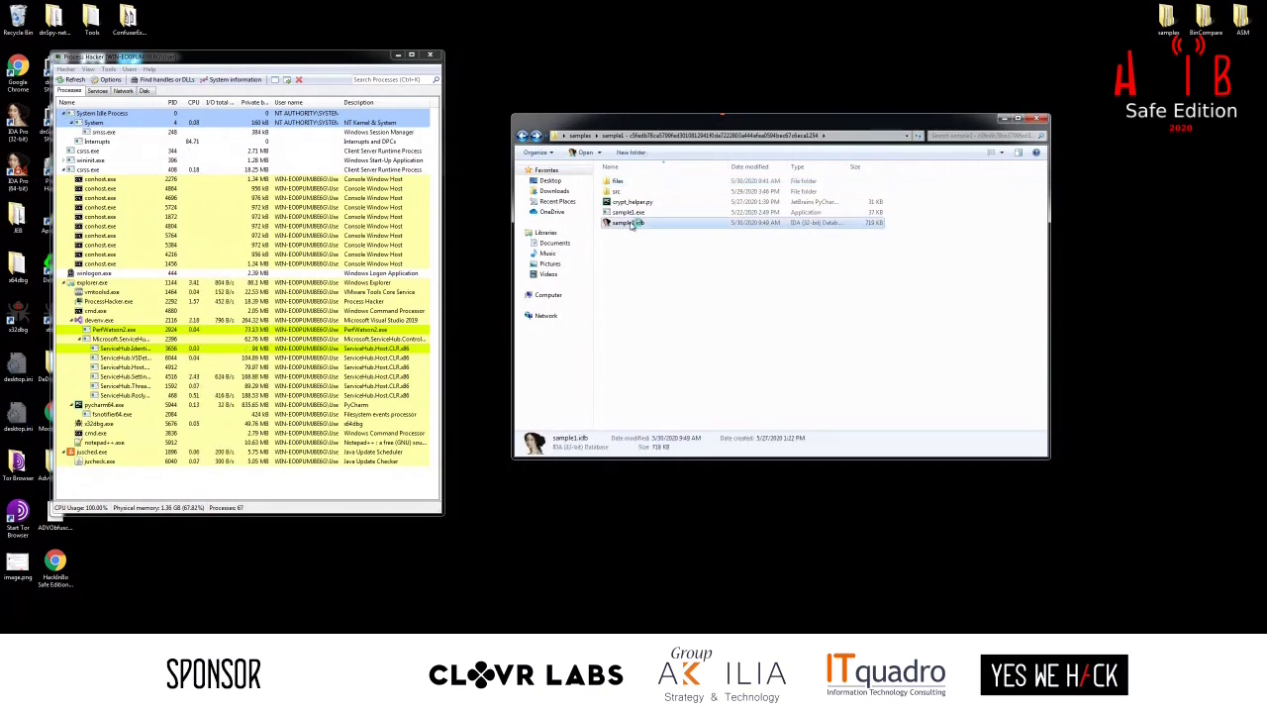
pyautogui.doubleClick(631, 223)
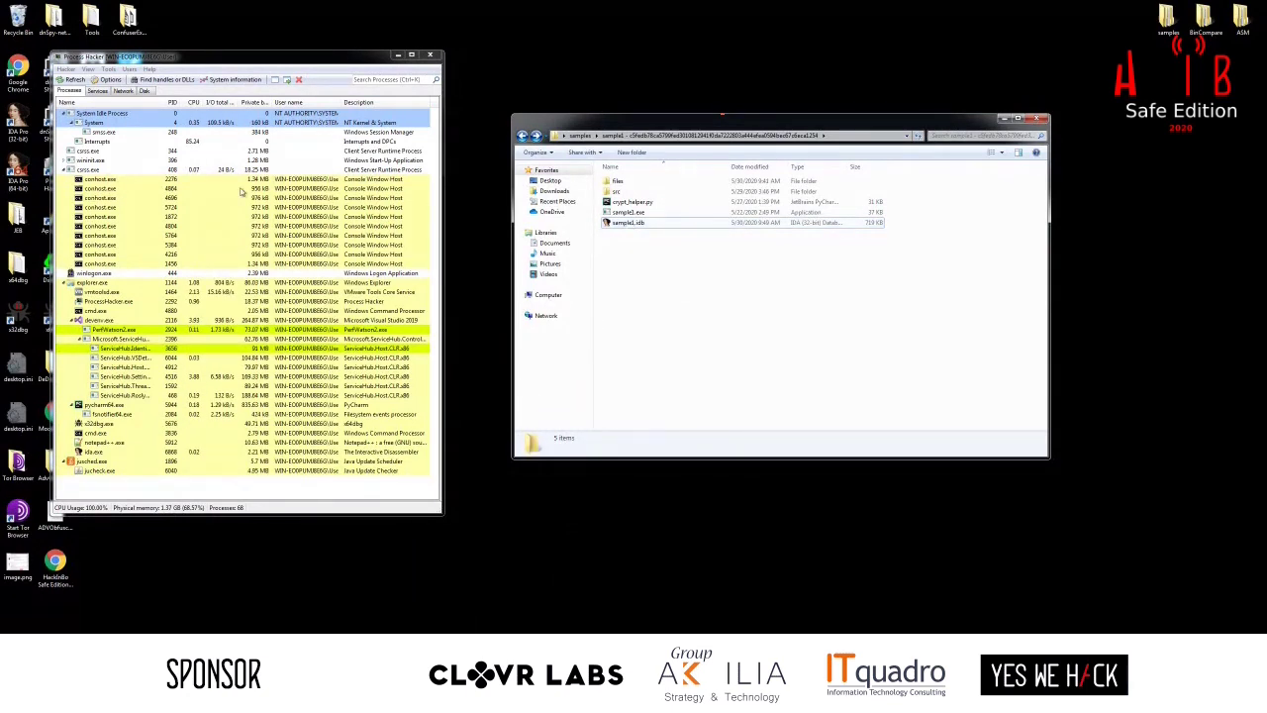
pyautogui.click(624, 227)
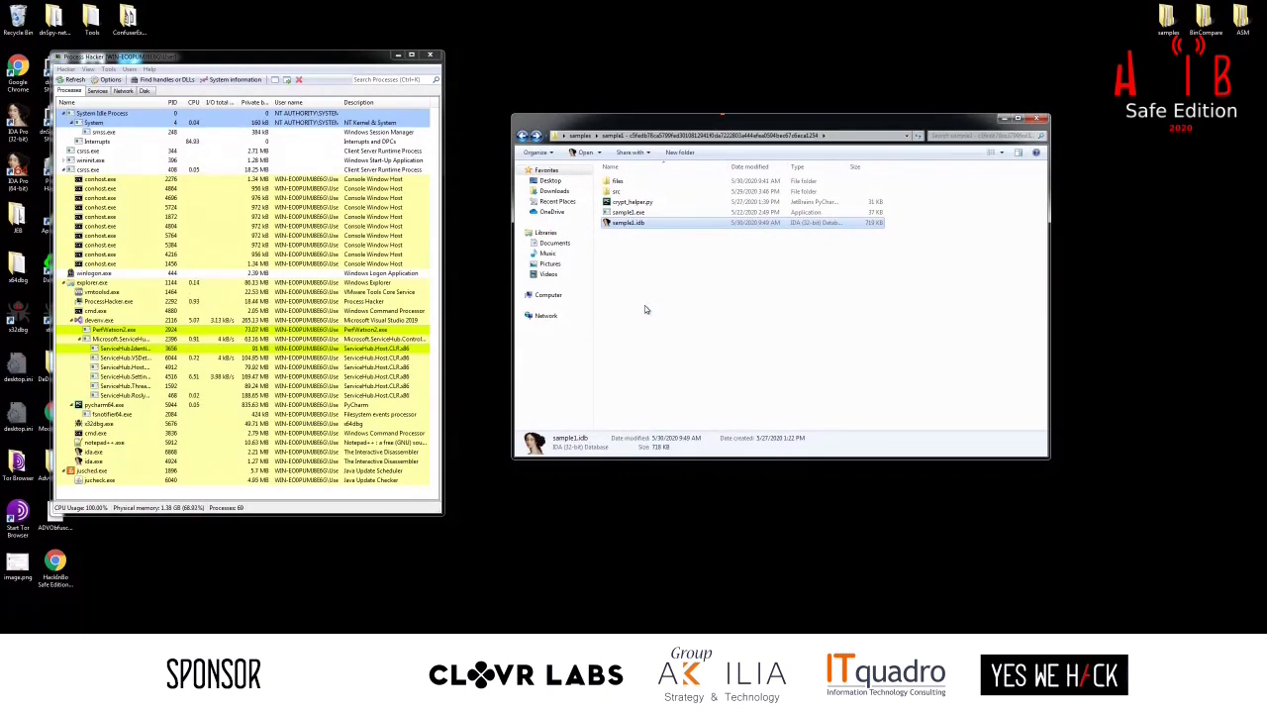
pyautogui.moveTo(373, 513); pyautogui.dragTo(377, 585)
pyautogui.click(629, 335)
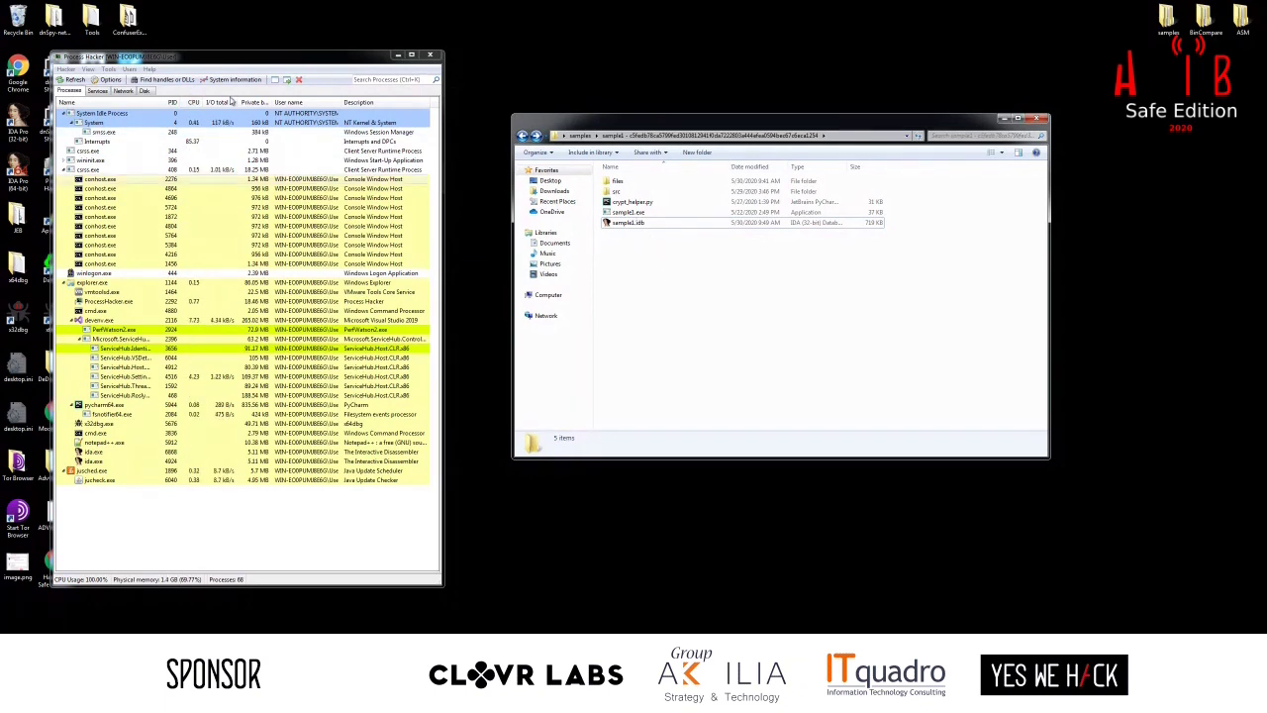
# - Take a snapshot of the Windows 7 virtual machine in VMware Fusion
pyautogui.click(176, 5)
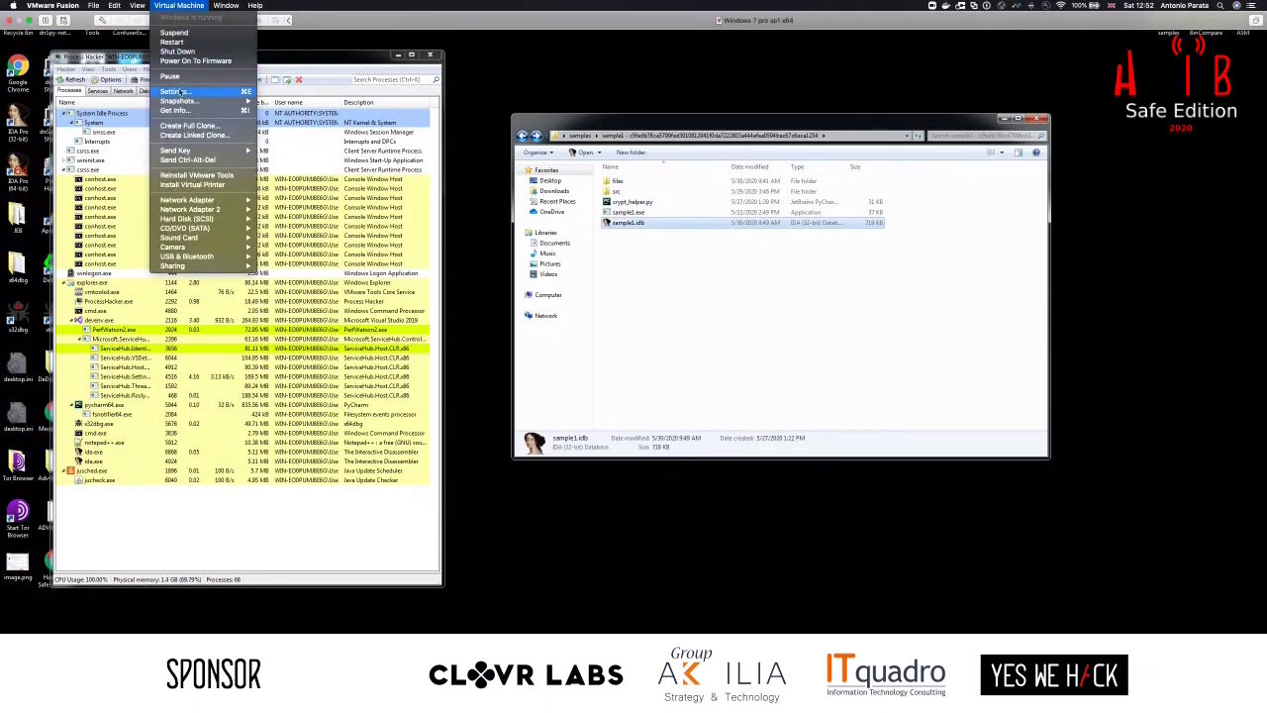
pyautogui.moveTo(198, 100)
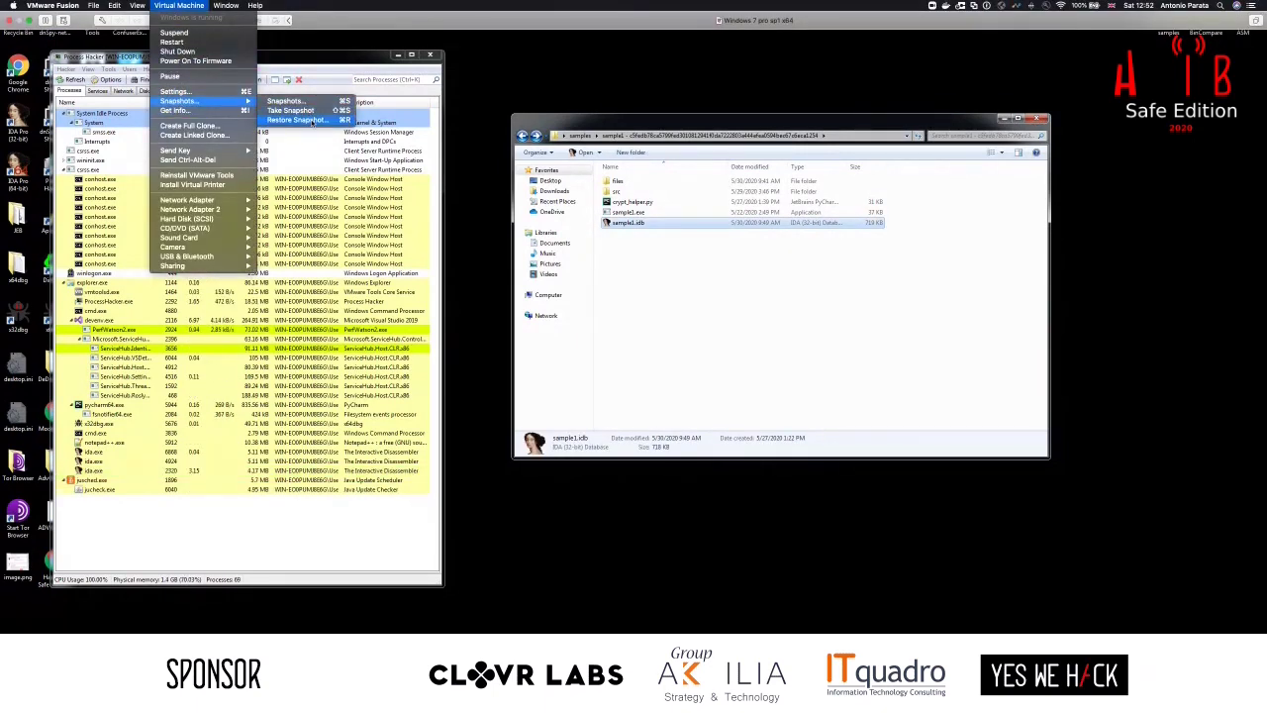
pyautogui.click(310, 111)
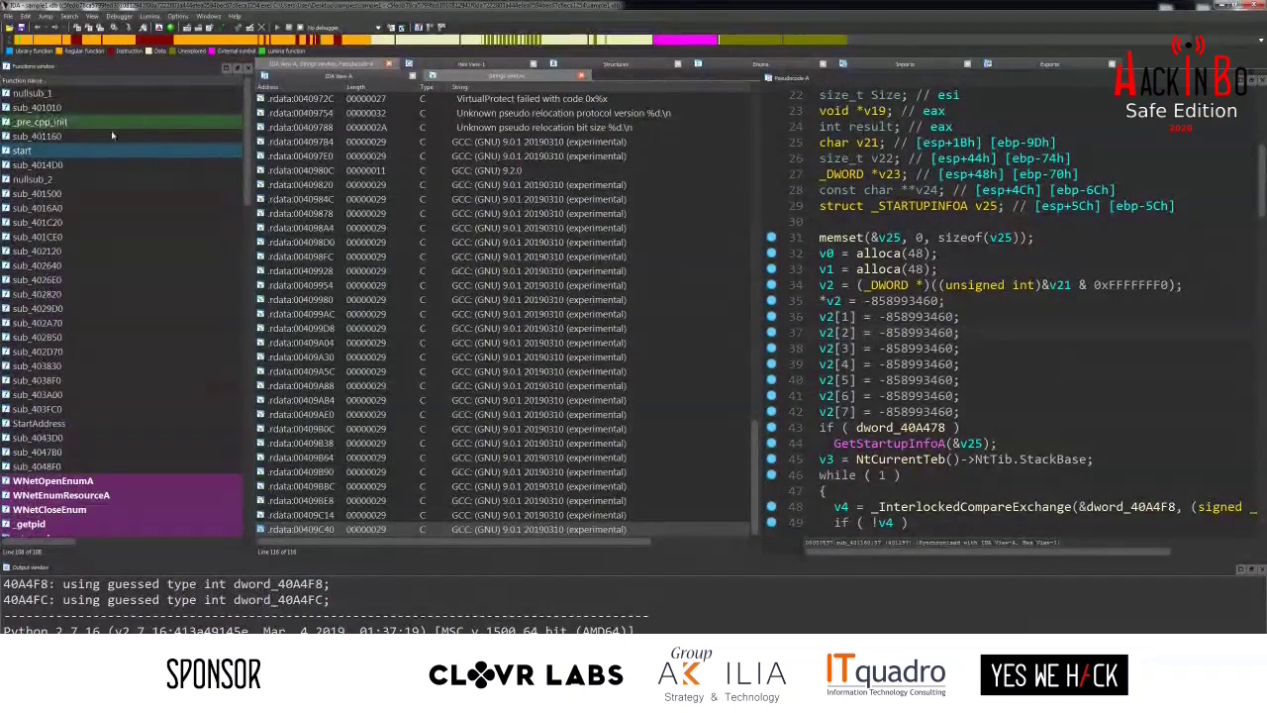
# - Show the start function of sample1 in the IDA disassembly and pseudocode, and open the Strings window
pyautogui.doubleClick(22, 150)
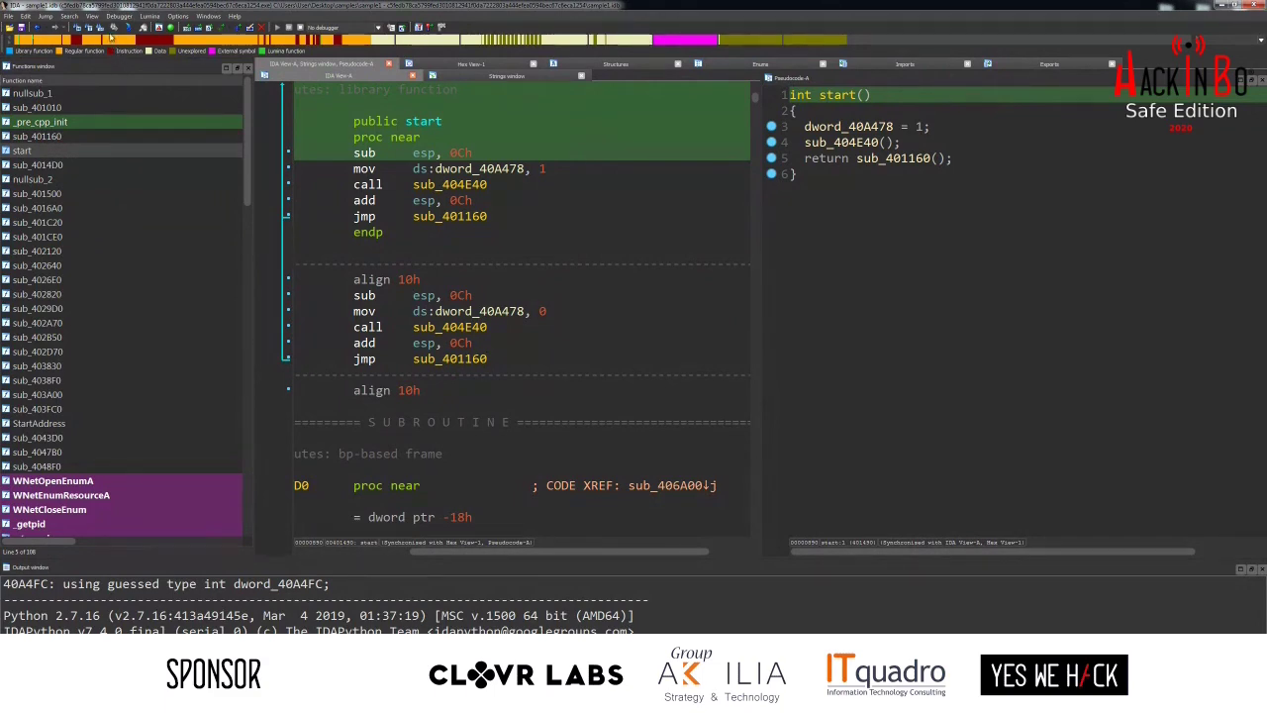
pyautogui.click(96, 16)
pyautogui.moveTo(98, 27)
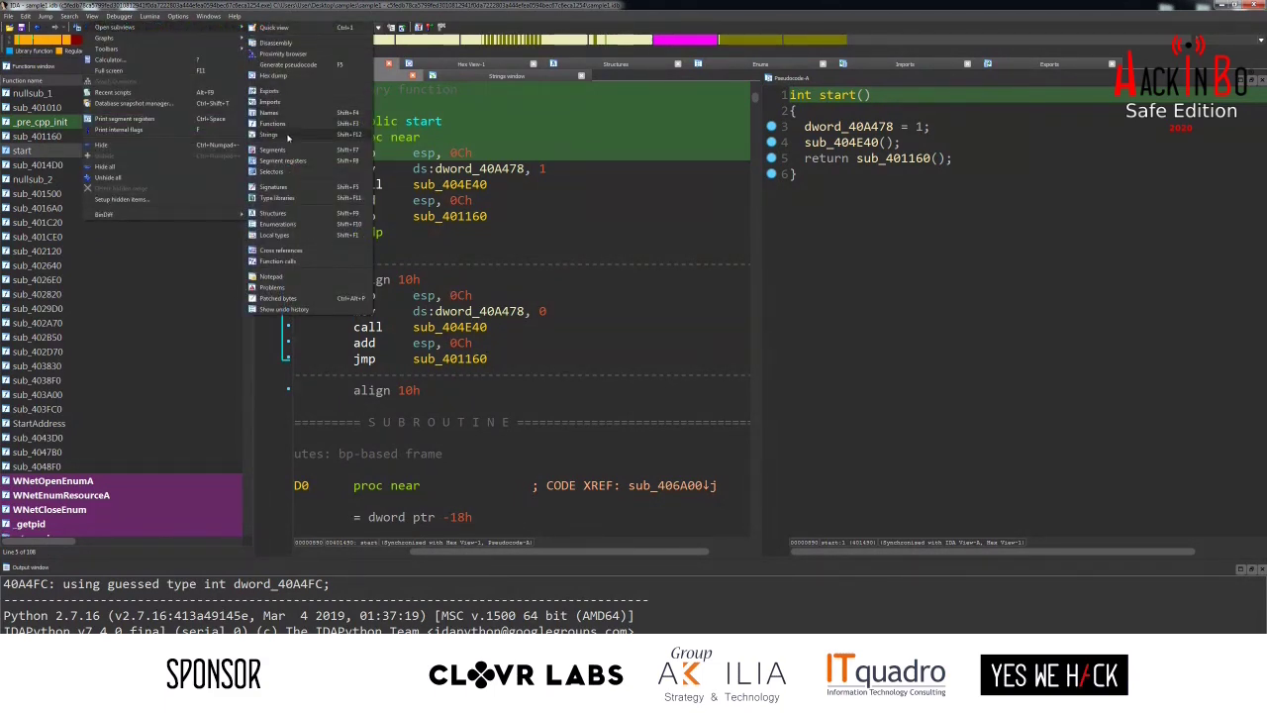
pyautogui.click(287, 136)
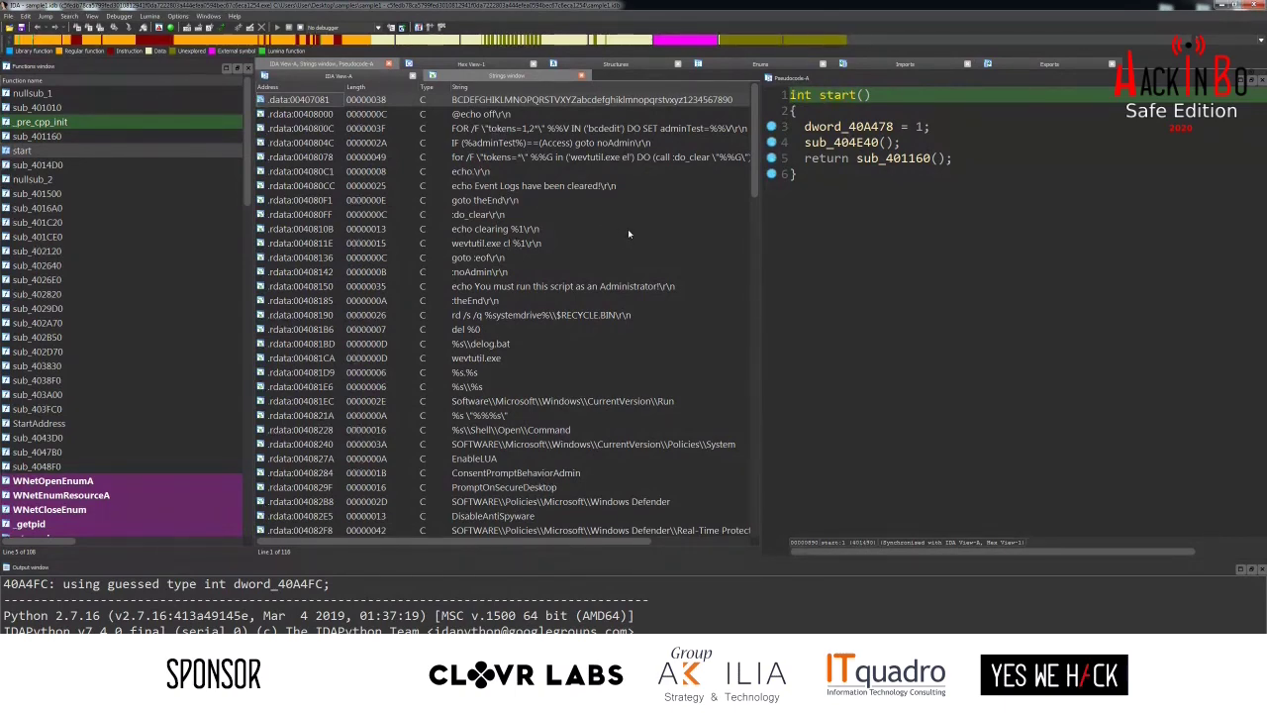
# - Look through the strings of sample1 for the ransom note text and select the format string %s%c%c_RSA
pyautogui.scroll(-5, 627, 228)
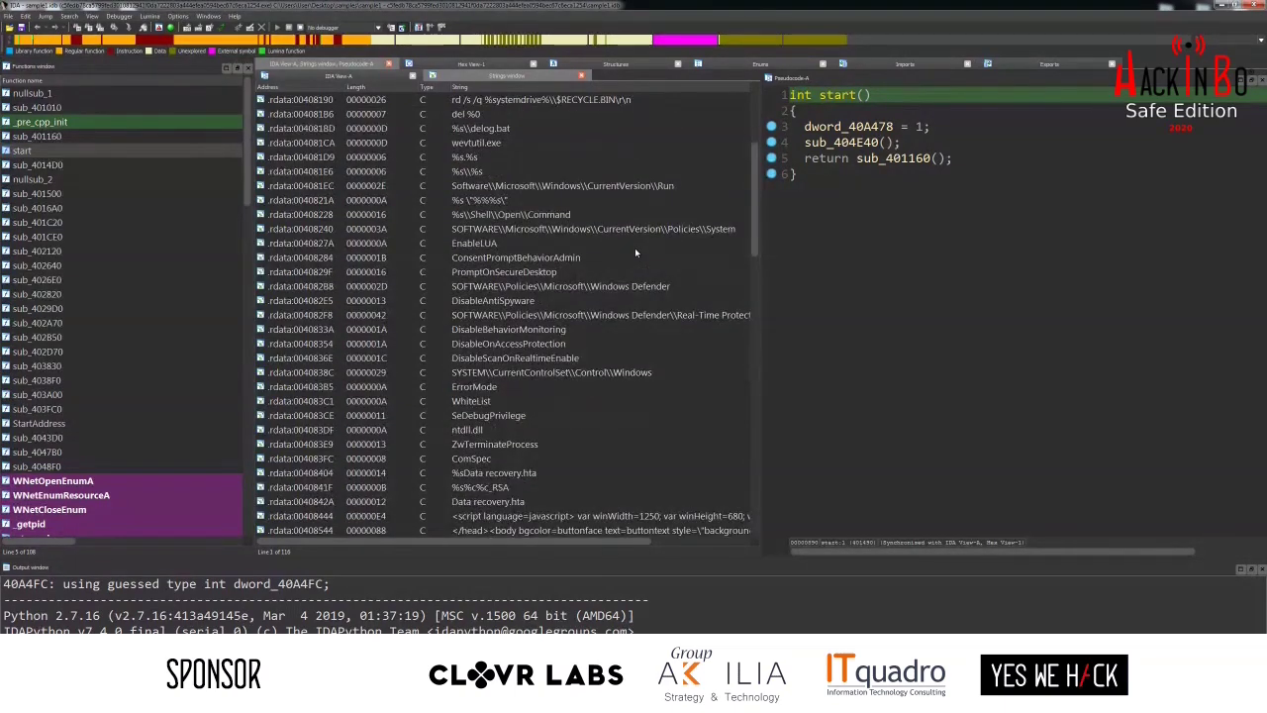
pyautogui.scroll(-2, 634, 247)
pyautogui.click(499, 401)
pyautogui.hscroll(3, 632, 361)
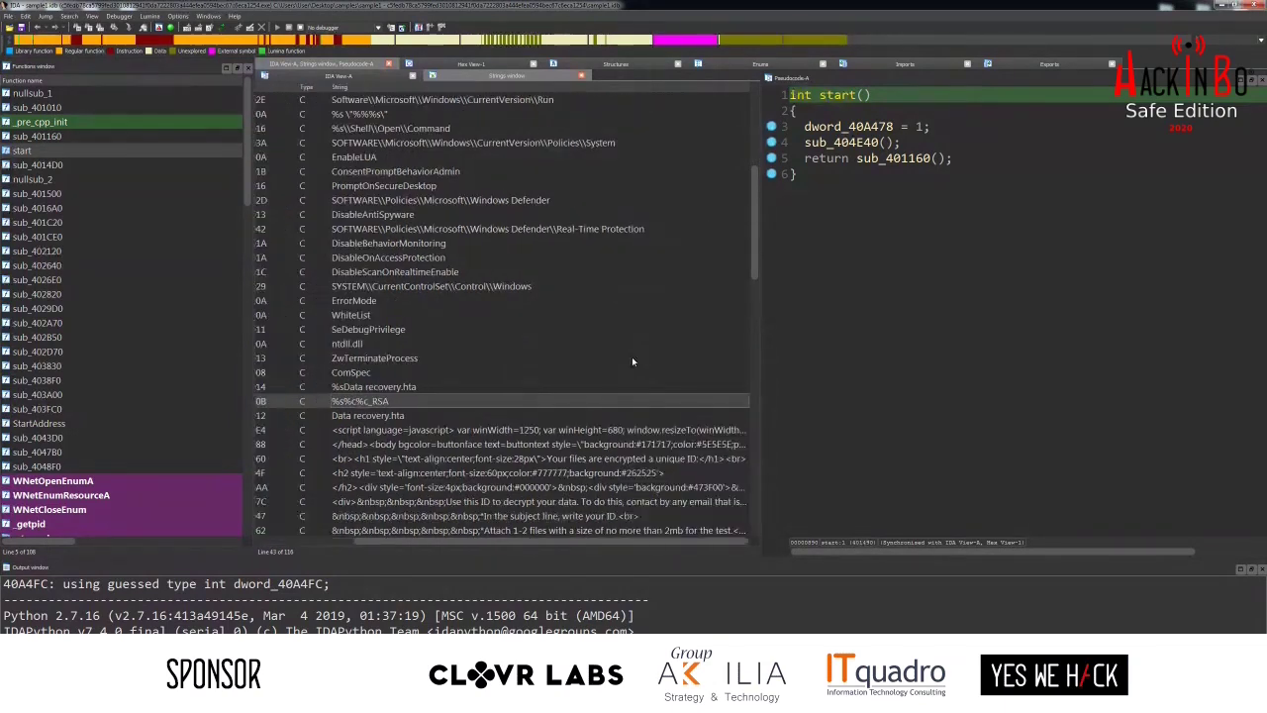